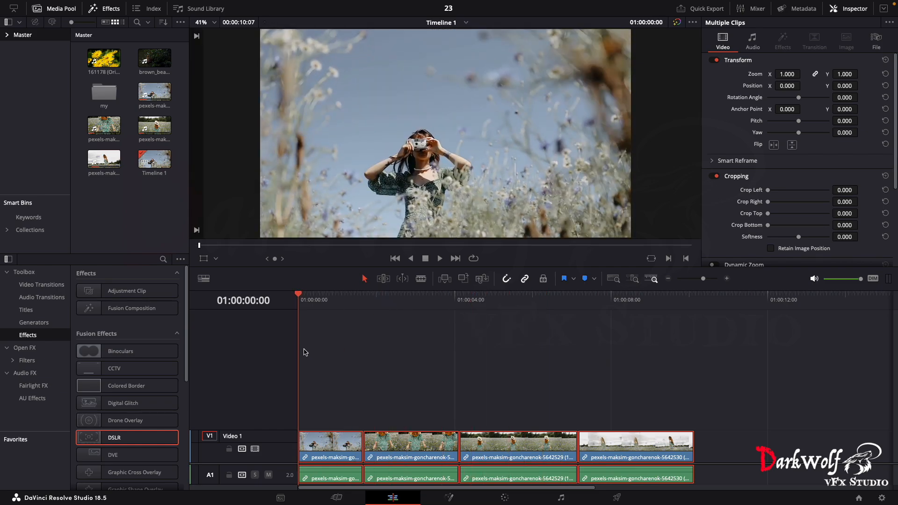
- Add an Adjustment Clip from the Effects library, extend it over all four video clips, and move it up to the Video 3 track
click(390, 374)
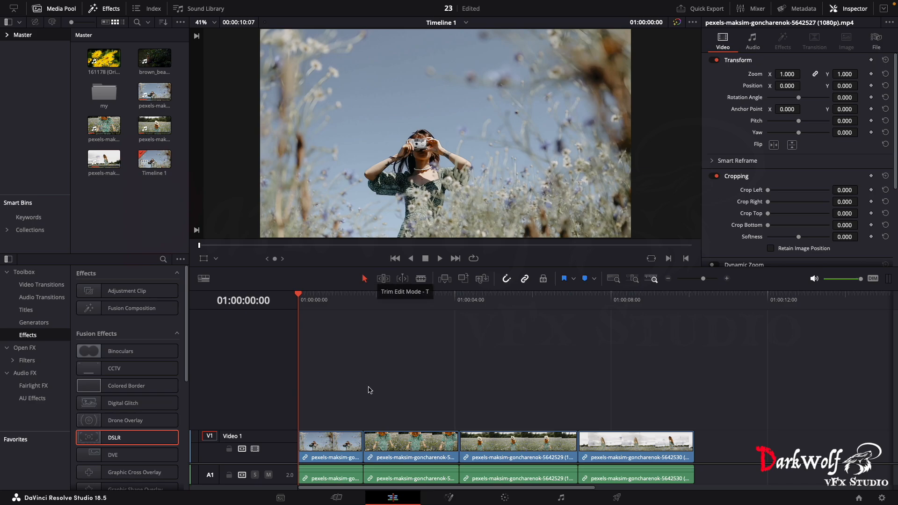
drag(299, 299, 315, 352)
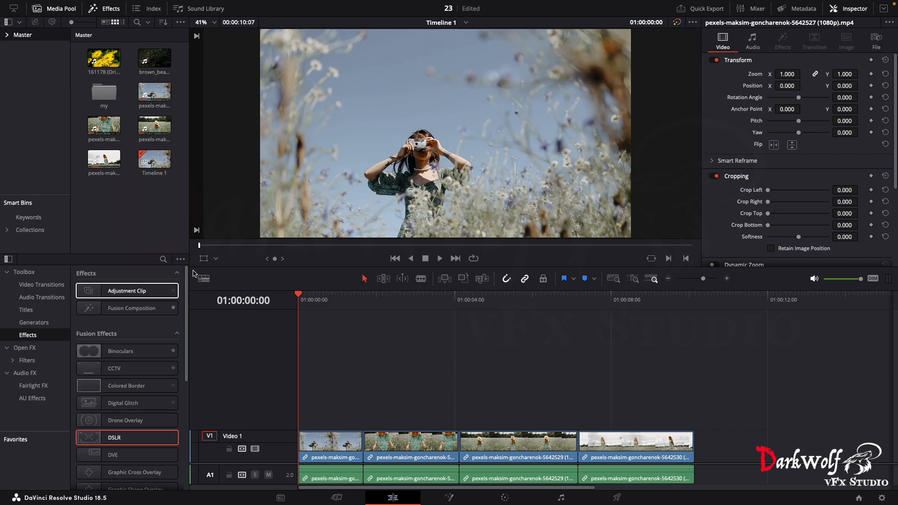
click(107, 9)
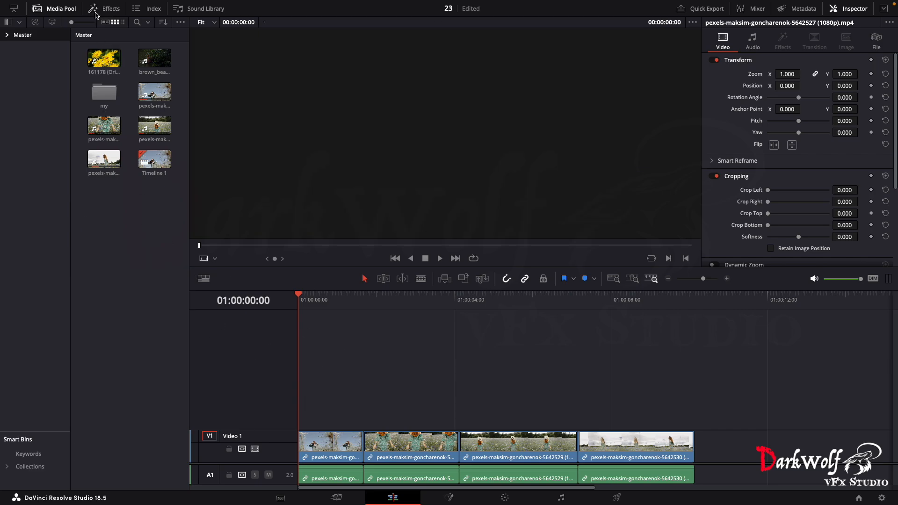
click(107, 8)
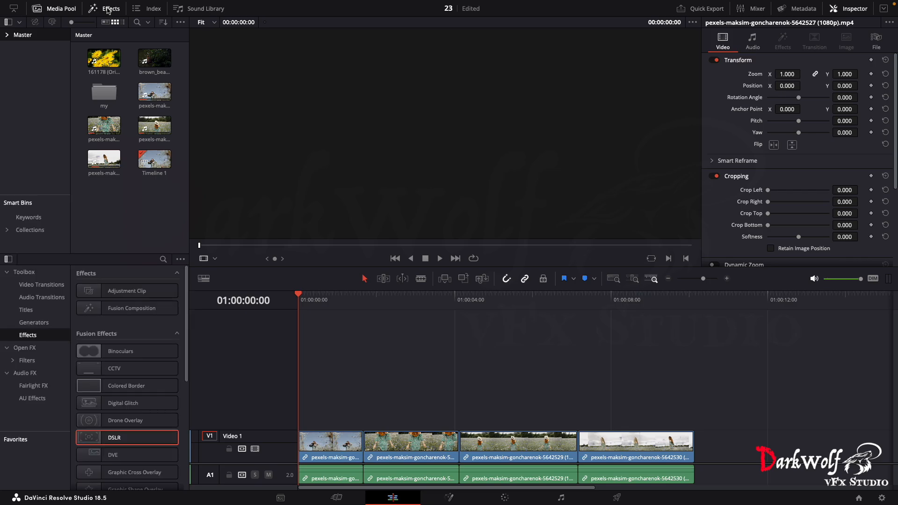
click(32, 336)
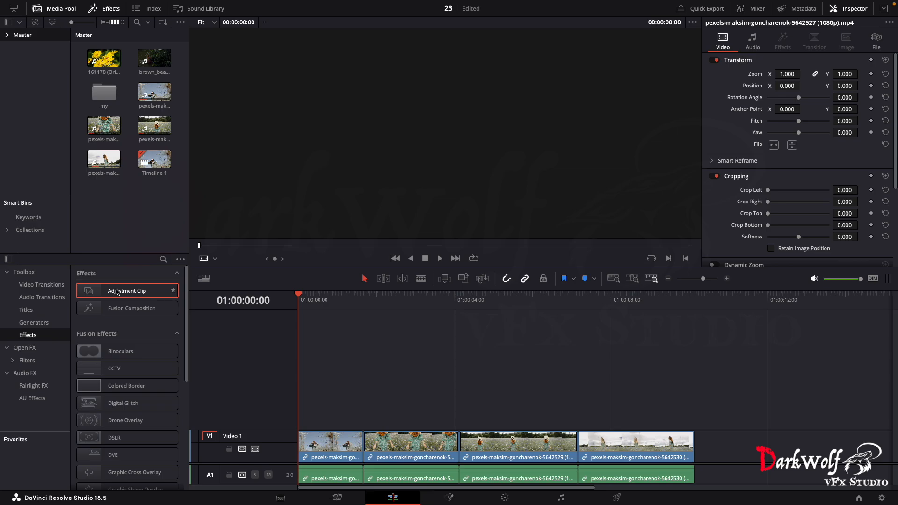
drag(116, 291, 328, 415)
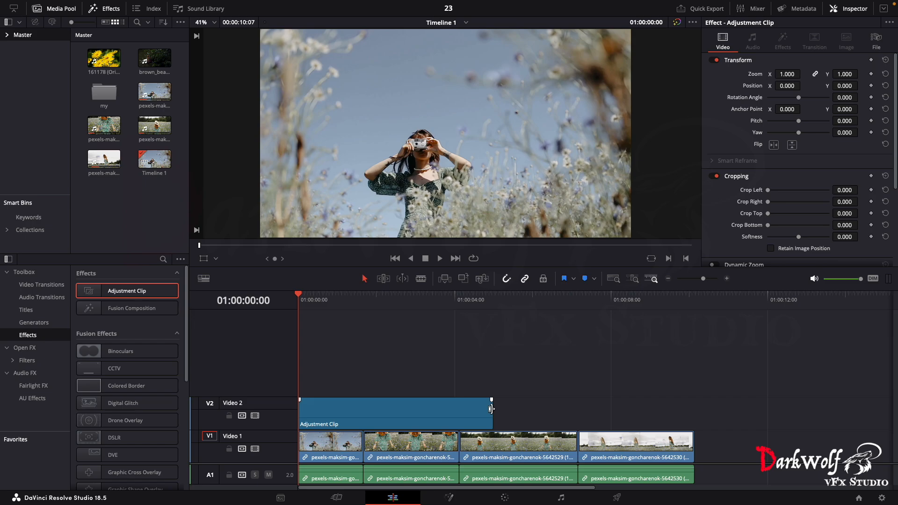
drag(491, 409, 693, 409)
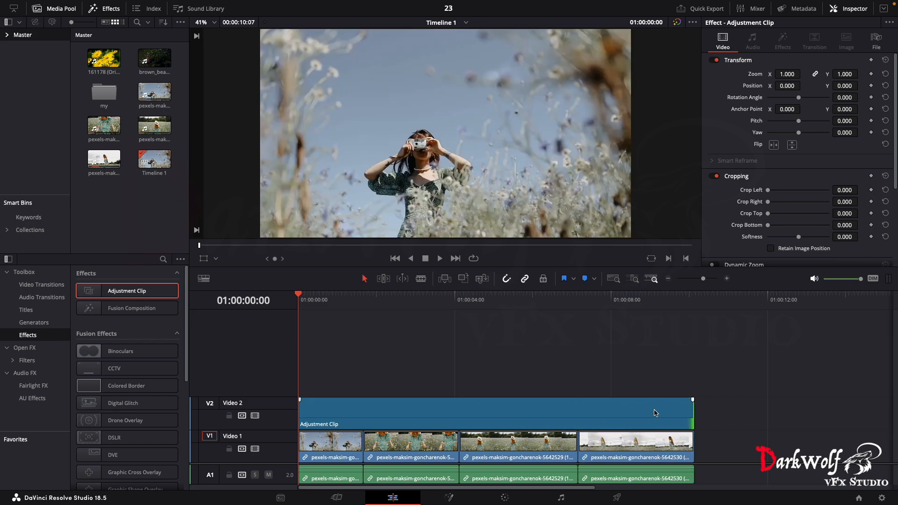
click(615, 406)
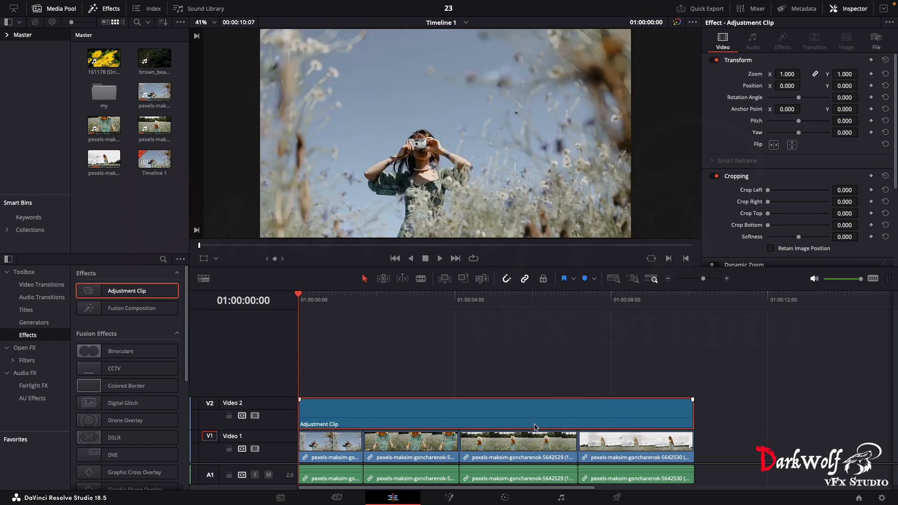
drag(535, 426, 528, 380)
- Try placing the third video clip on the Video 2 track below the adjustment clip, and undo the move
drag(496, 458, 444, 426)
click(434, 300)
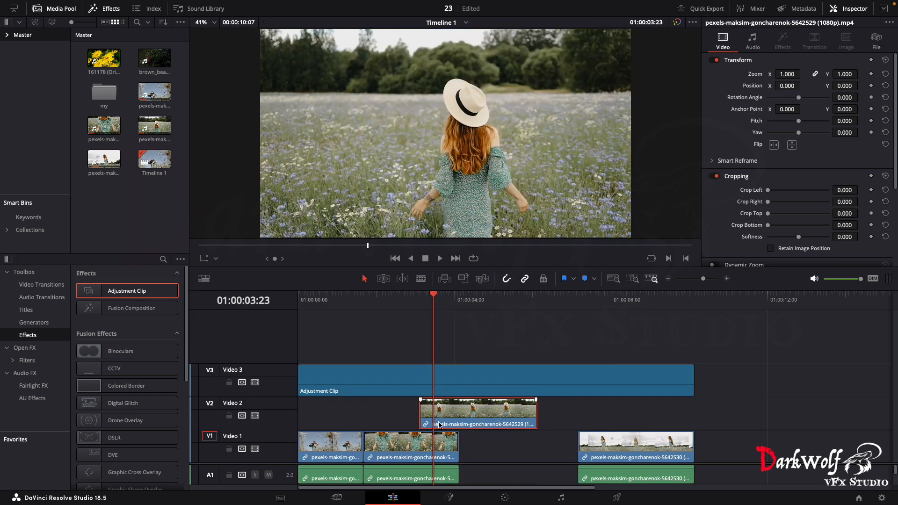
key(super+z)
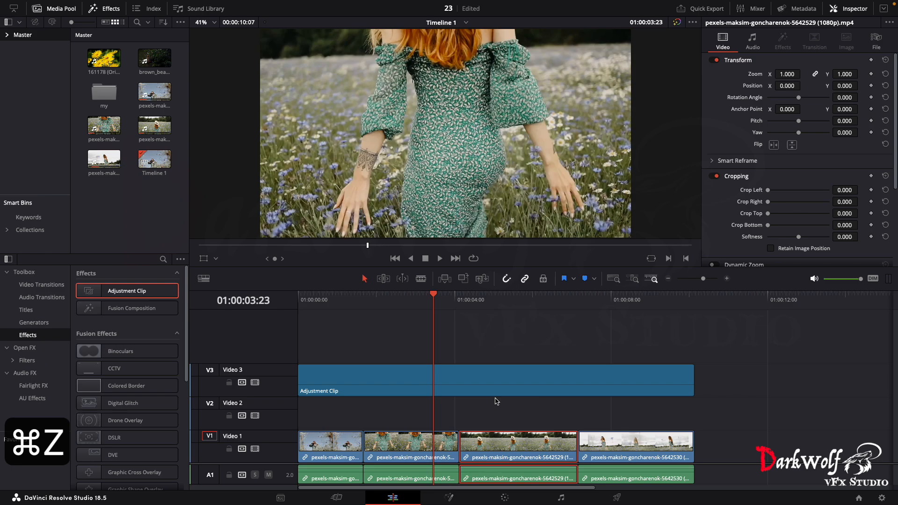
- Duplicate the adjustment clip onto the Video 2, Video 4 and Video 5 tracks, aligned with the original
click(440, 377)
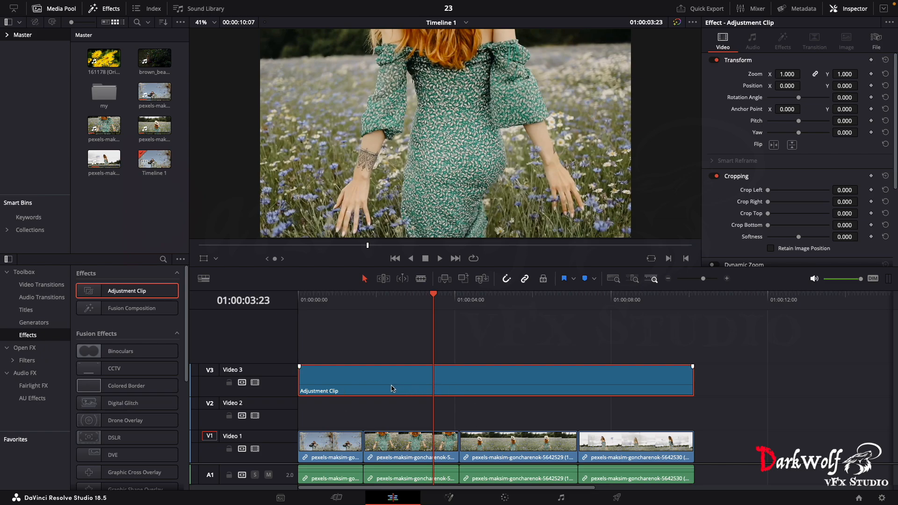
drag(391, 384, 410, 420)
drag(394, 380, 406, 339)
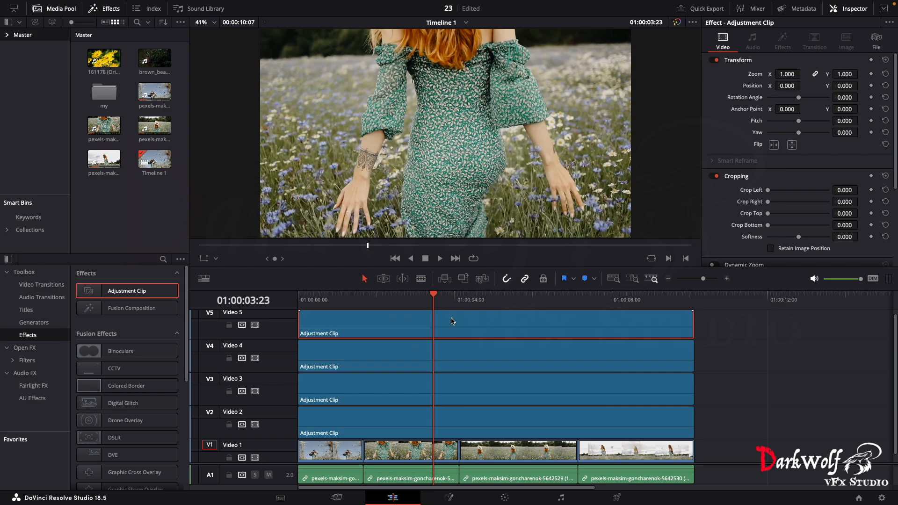
- Set Crop Top and Crop Bottom to 100 on the first video clip on the Video 1 track
drag(435, 298, 275, 321)
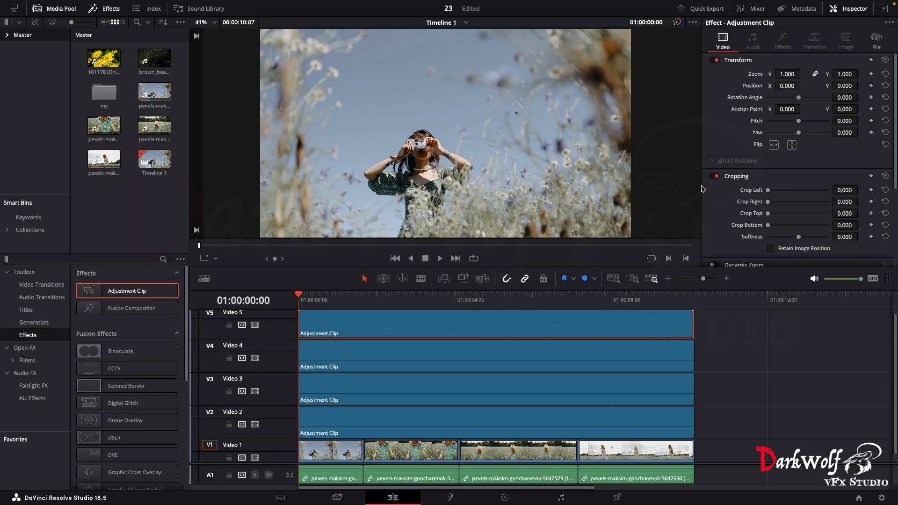
scroll(434, 370, down, 1)
drag(328, 297, 313, 301)
click(335, 450)
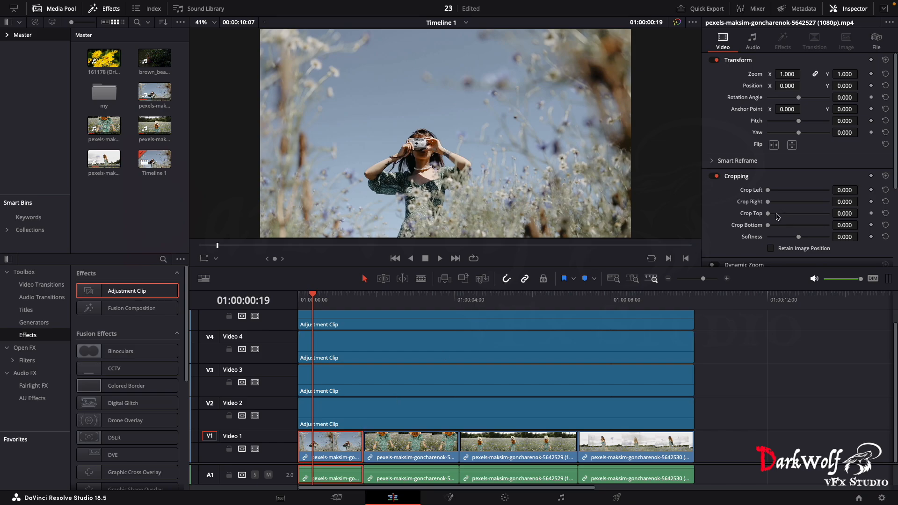
click(841, 213)
text(100)
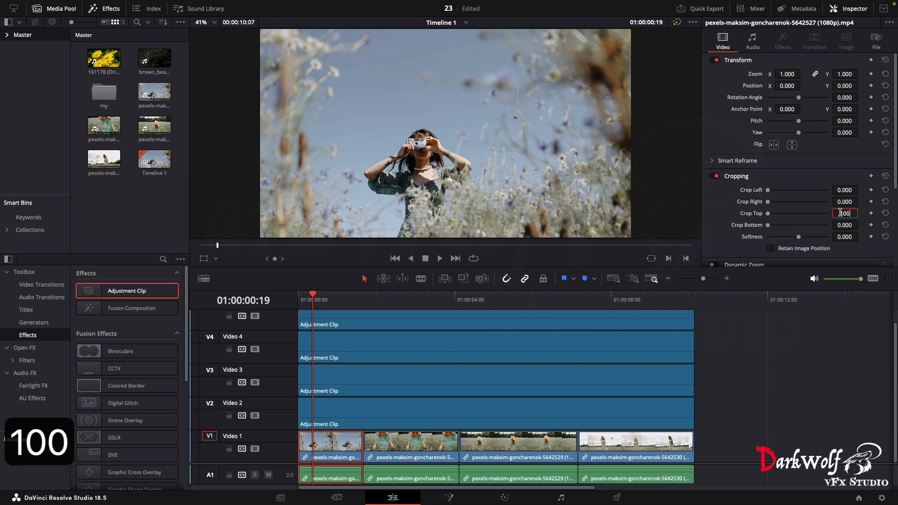
key(Return)
text(100)
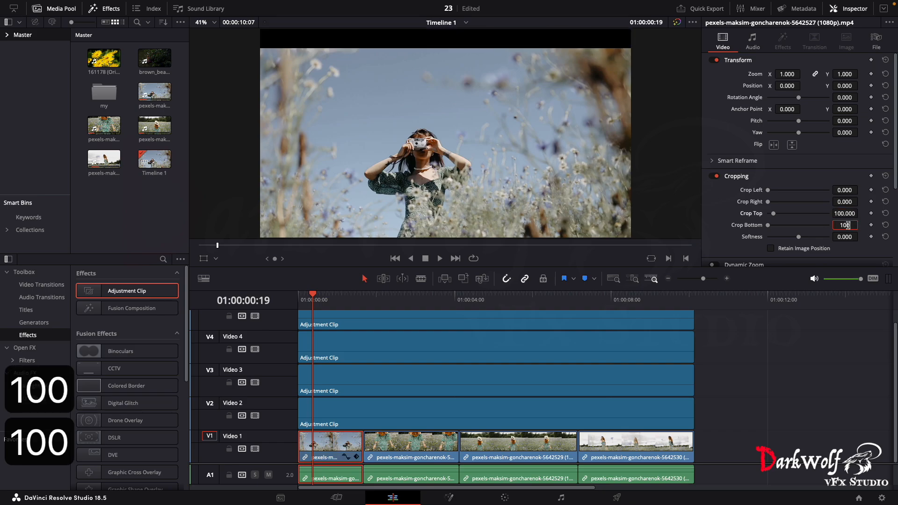
key(Return)
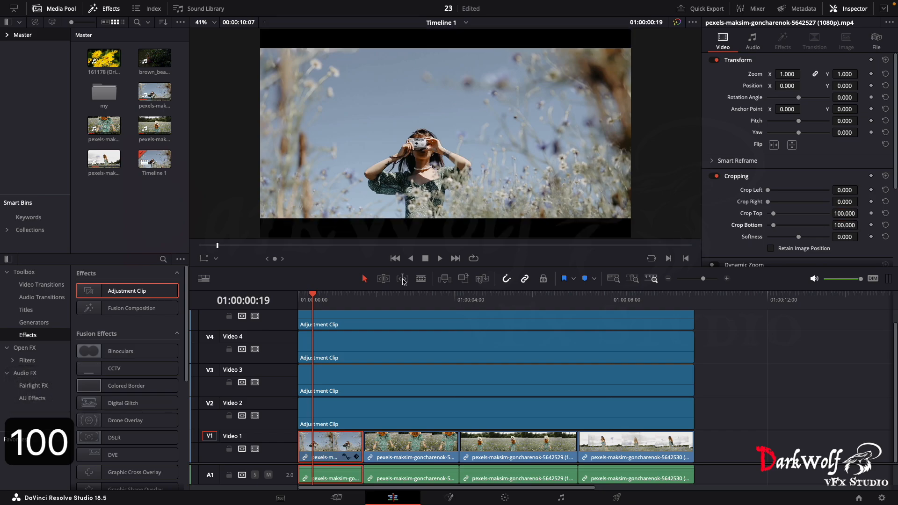
- Play the cropped first clip full screen from the timeline start and compare its framing with the second clip
drag(314, 296, 296, 307)
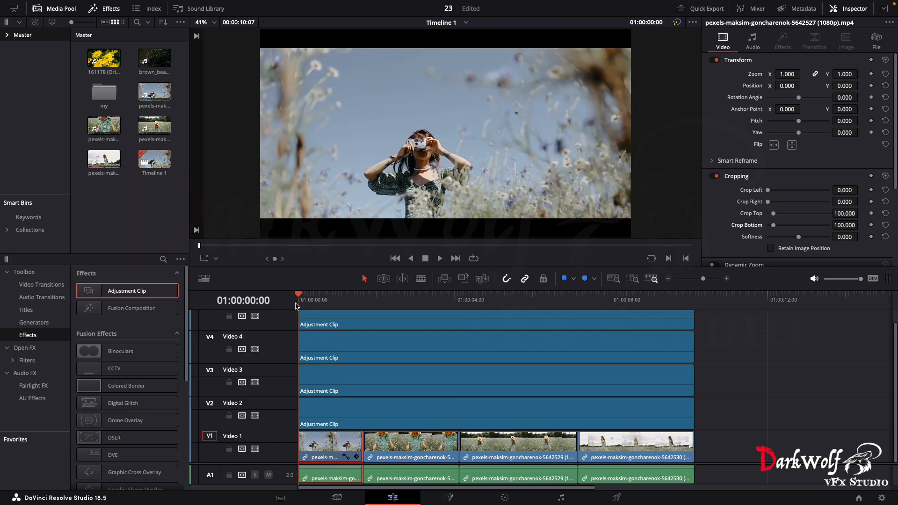
key(p)
key(space)
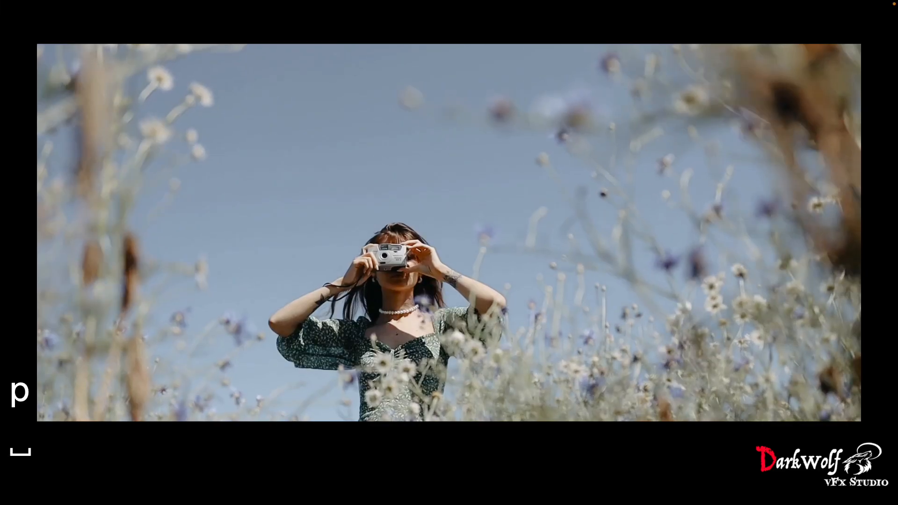
key(space)
key(Escape)
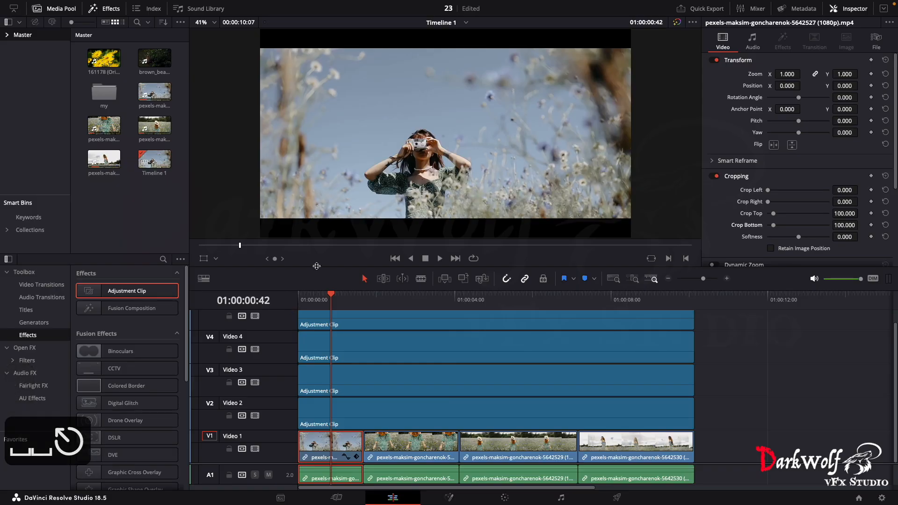
click(389, 301)
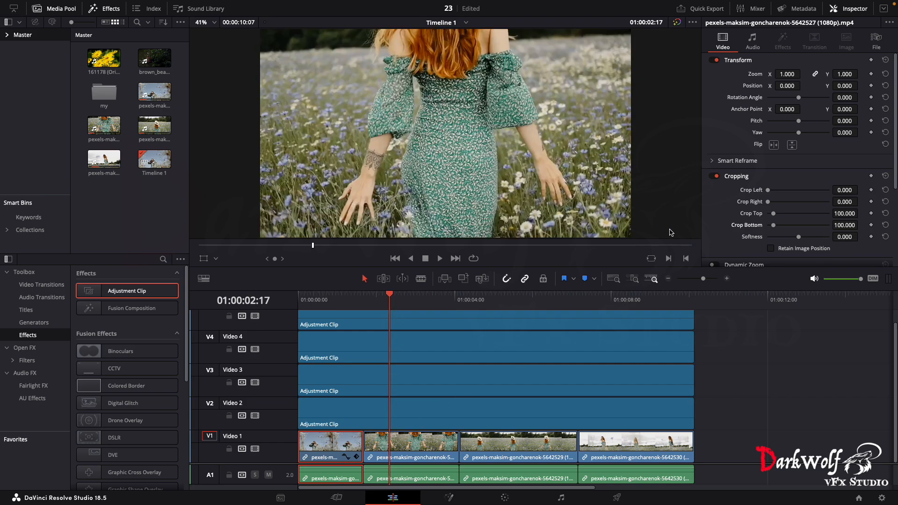
drag(389, 295, 341, 302)
- Set Crop Top and Crop Bottom to 100 on the adjustment clip on the Video 5 track
scroll(421, 374, up, 1)
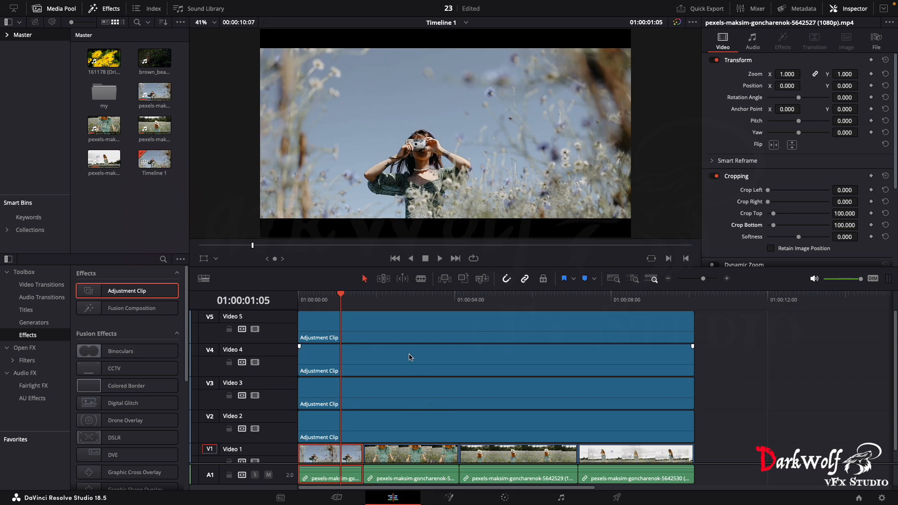
click(384, 329)
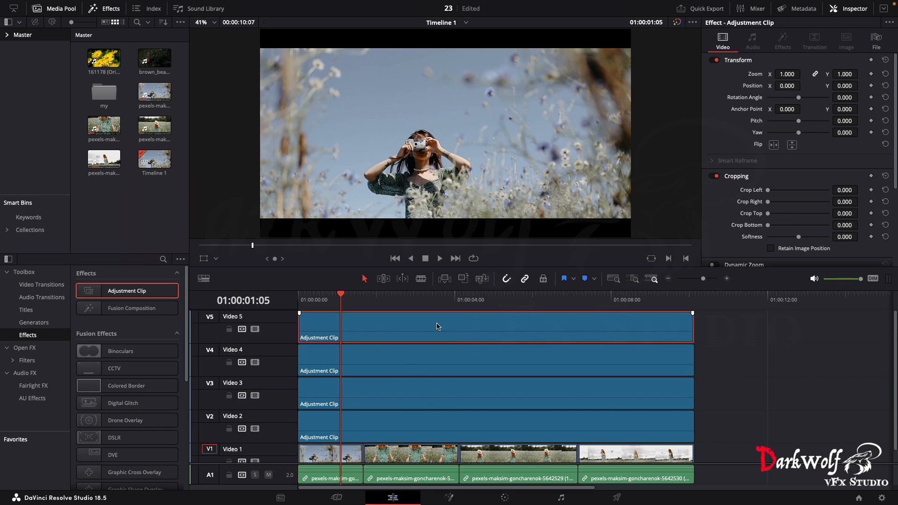
click(845, 213)
text(100)
key(Return)
click(847, 9)
click(846, 9)
click(840, 225)
text(100)
key(Return)
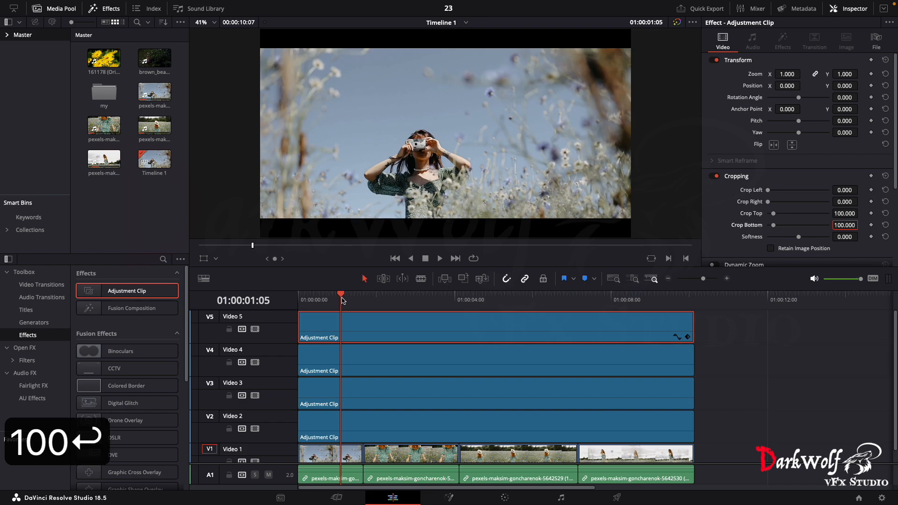
- Scrub through the timeline and play it from the start to check the black bars across all clips
drag(345, 301, 484, 299)
key(Home)
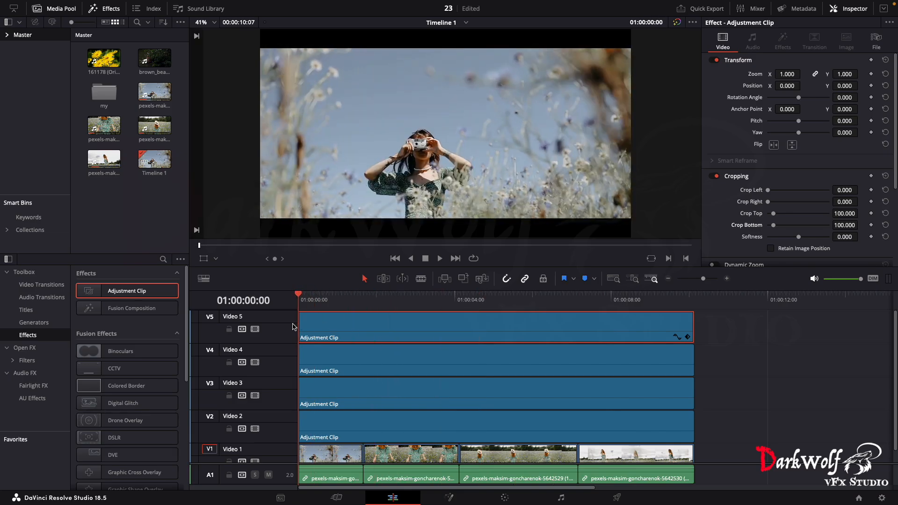
key(p)
key(Escape)
key(space)
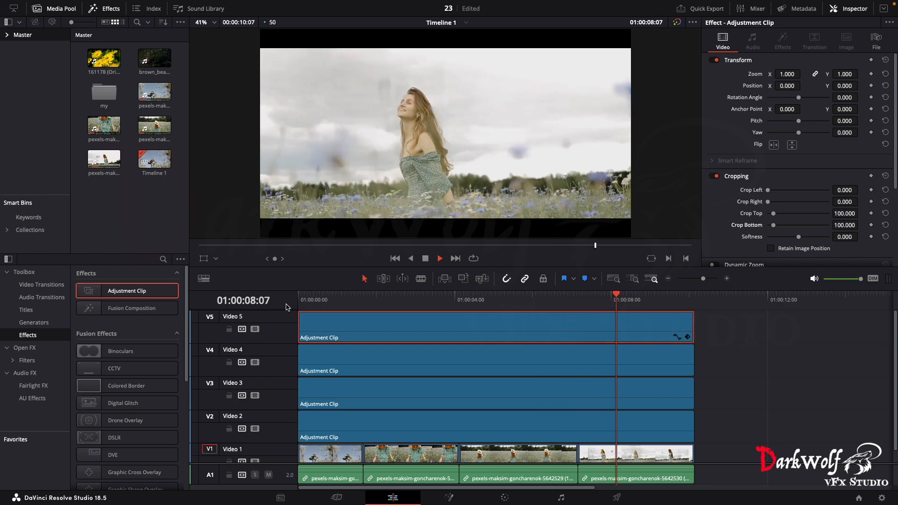
key(space)
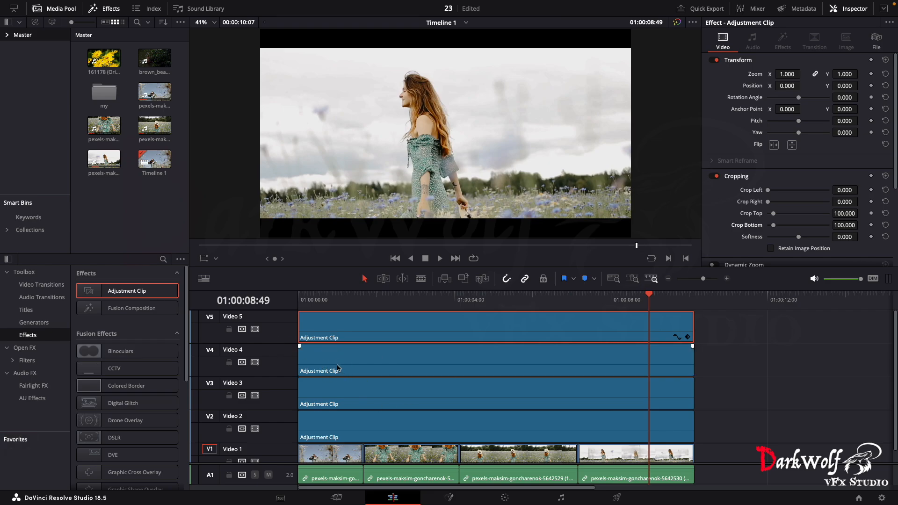
- Switch to the Color page and select the Video 3 adjustment clip for grading at the timeline start
click(321, 399)
click(317, 302)
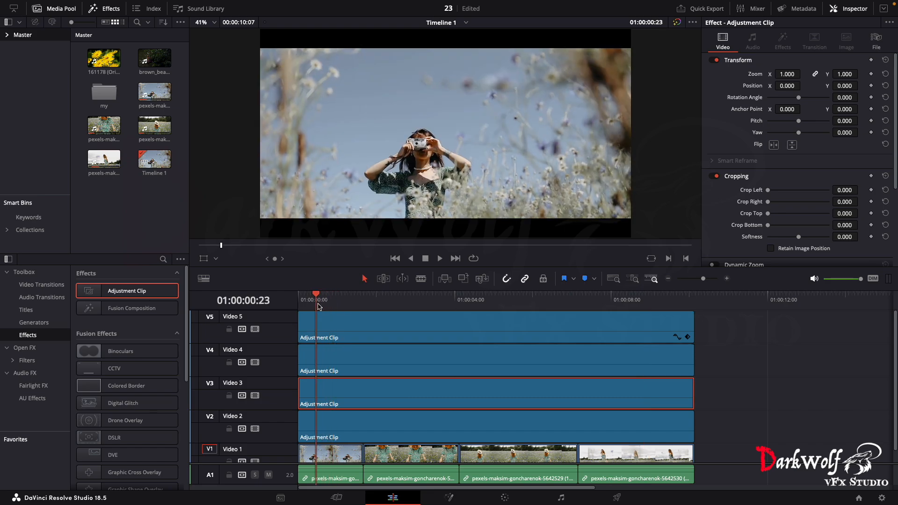
click(505, 497)
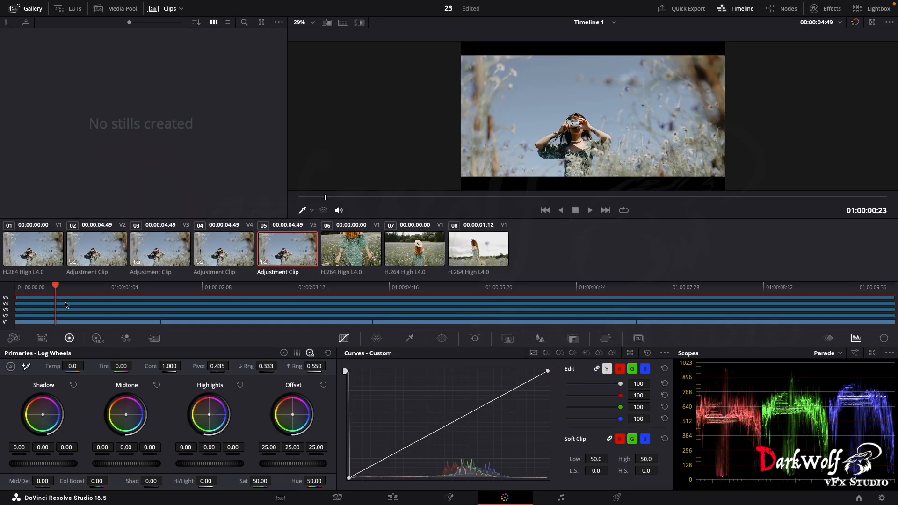
key(super+z)
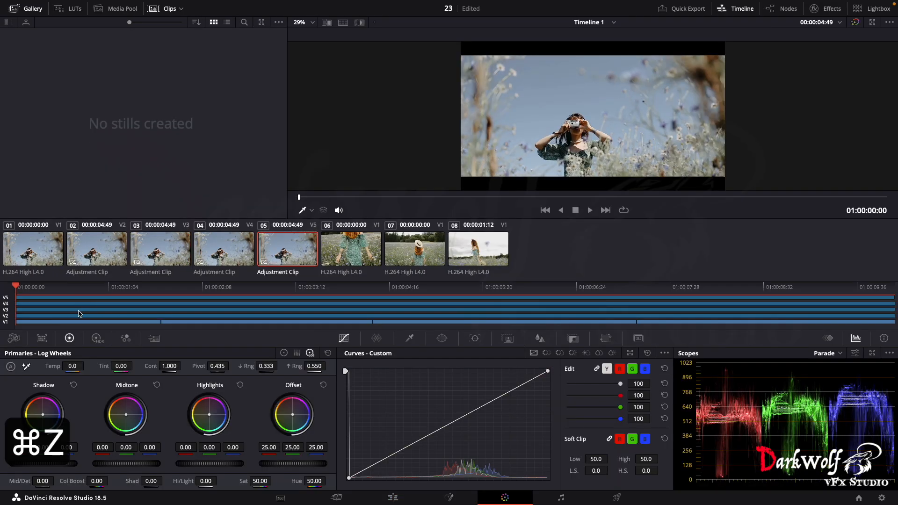
click(79, 310)
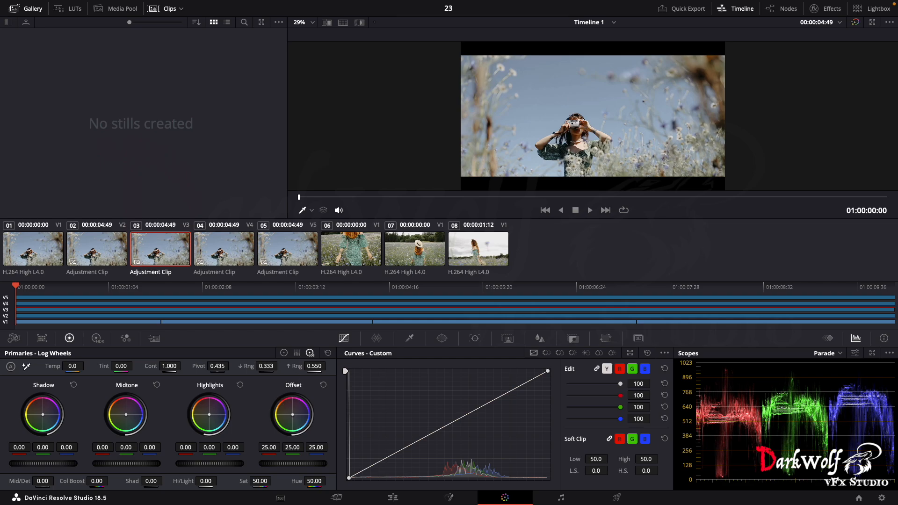
- Grade the clip with a warm Offset of about 40.42, 22.51, 3.93 and a custom curve raising midtones and lowering shadows, returning to the Edit page
drag(292, 415, 287, 410)
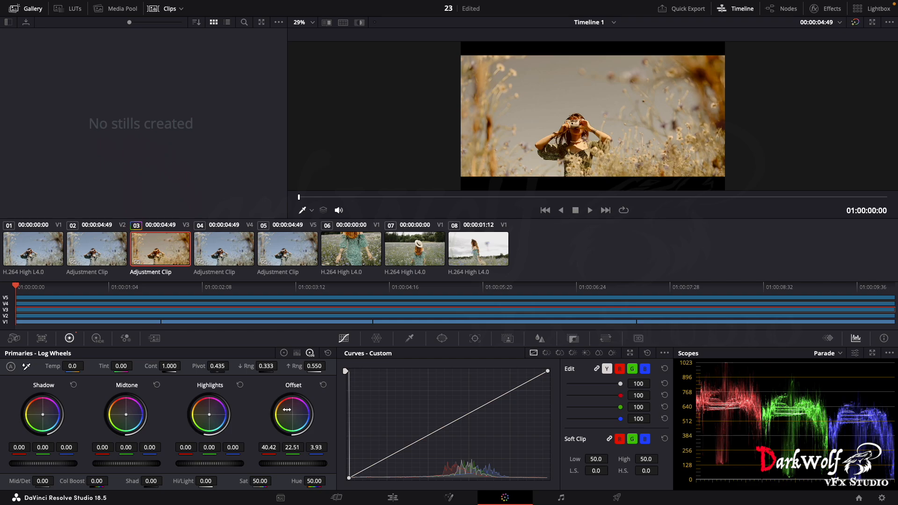
drag(427, 436, 440, 413)
drag(500, 392, 501, 395)
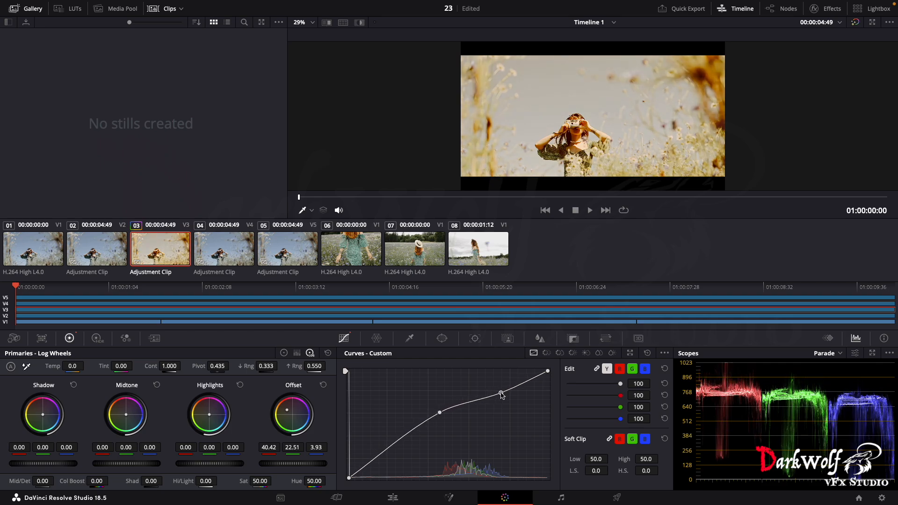
drag(415, 431, 404, 448)
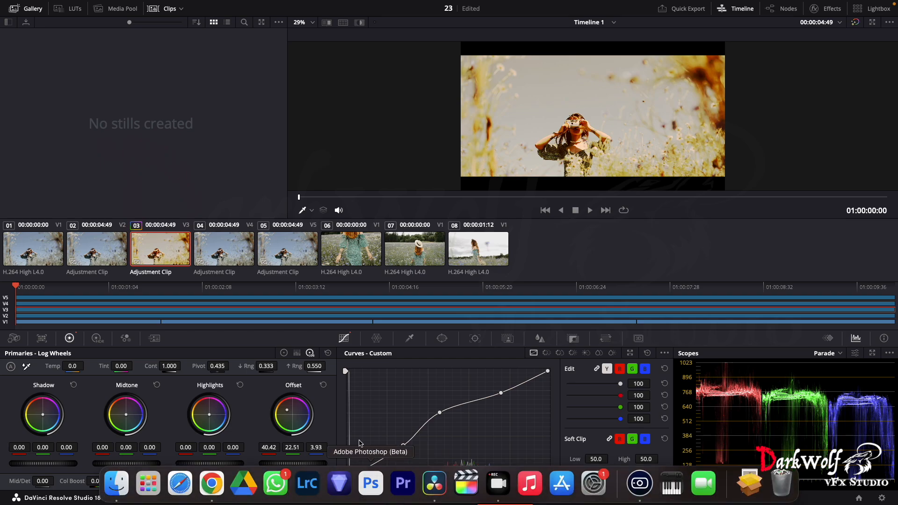
click(398, 497)
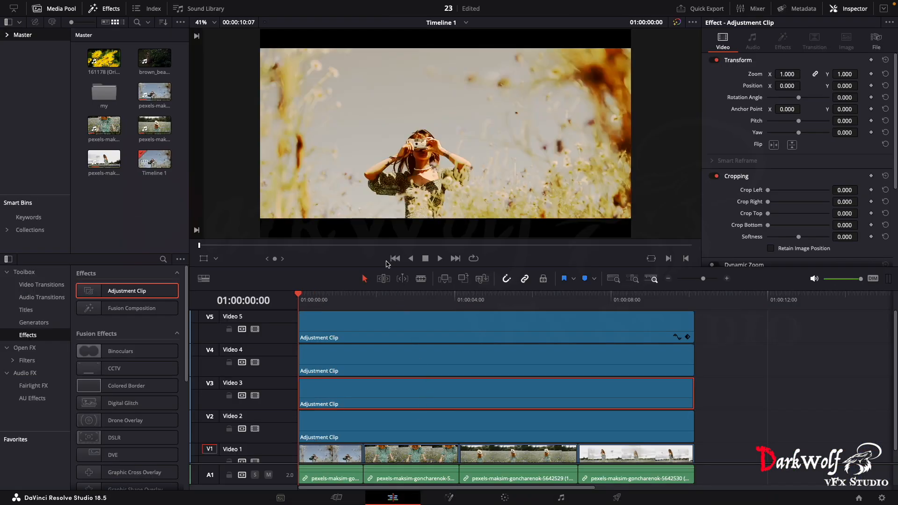
- Play the timeline from the start to check the warm grade across all clips
key(space)
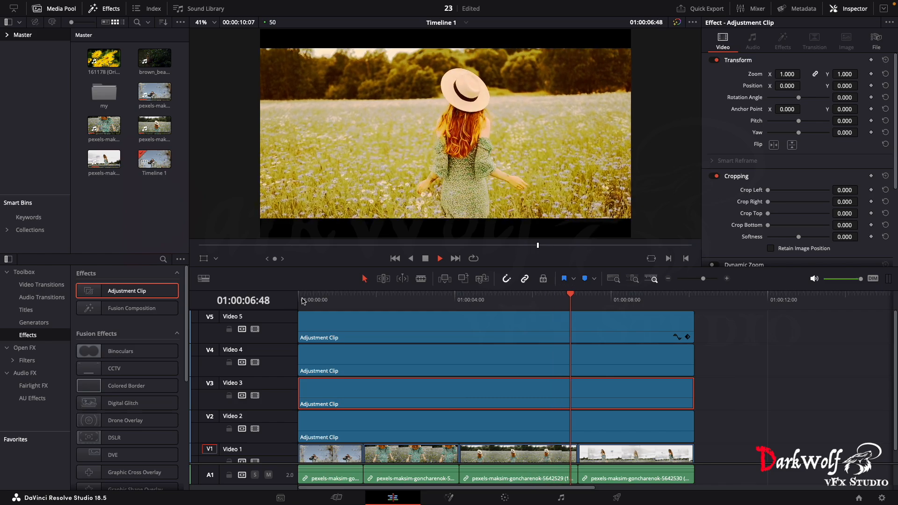
key(space)
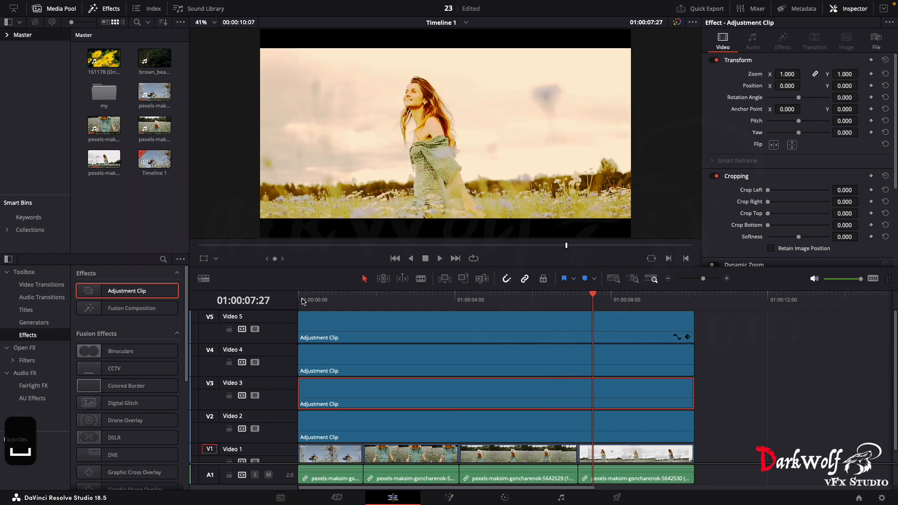
scroll(331, 441, down, 1)
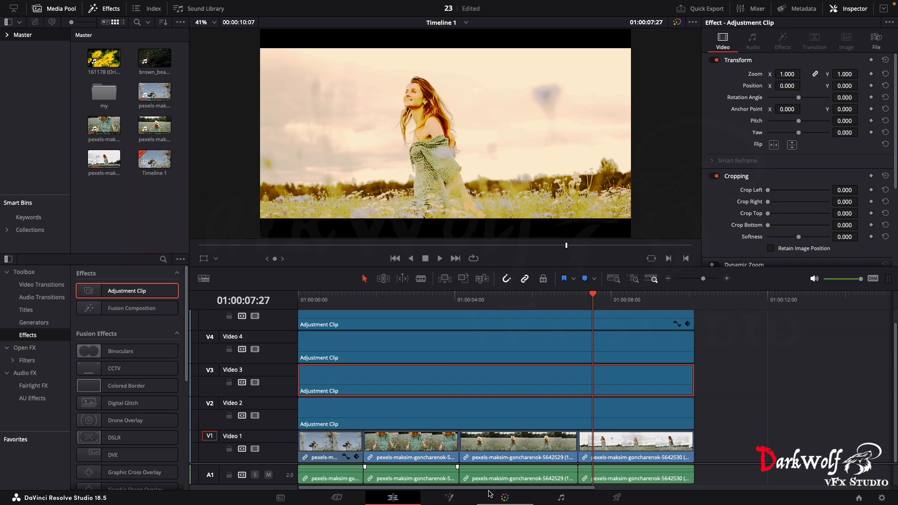
- Disable the Video 3 track on the Edit page to hide its warm-graded adjustment clip
click(503, 498)
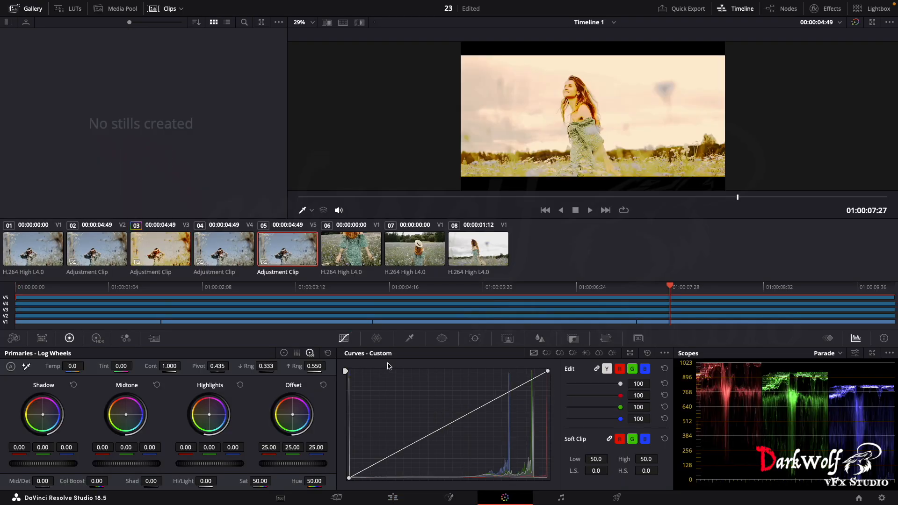
click(392, 498)
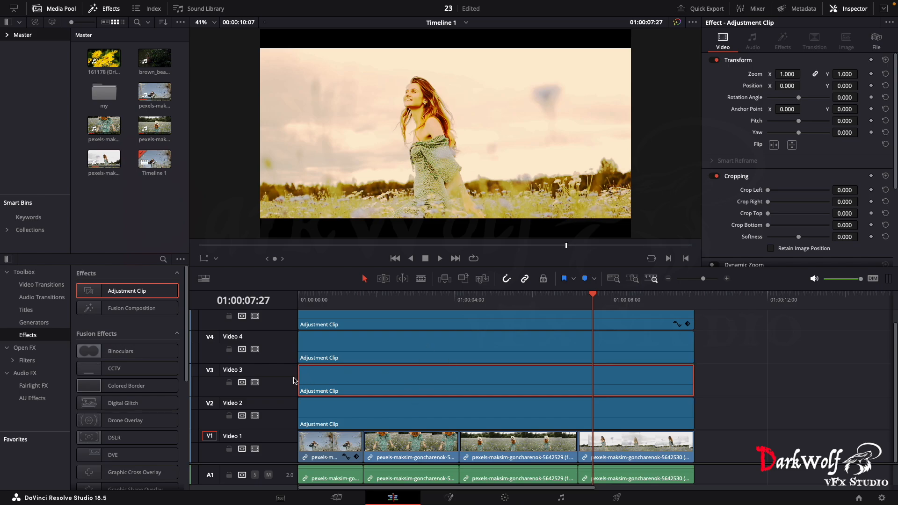
click(256, 383)
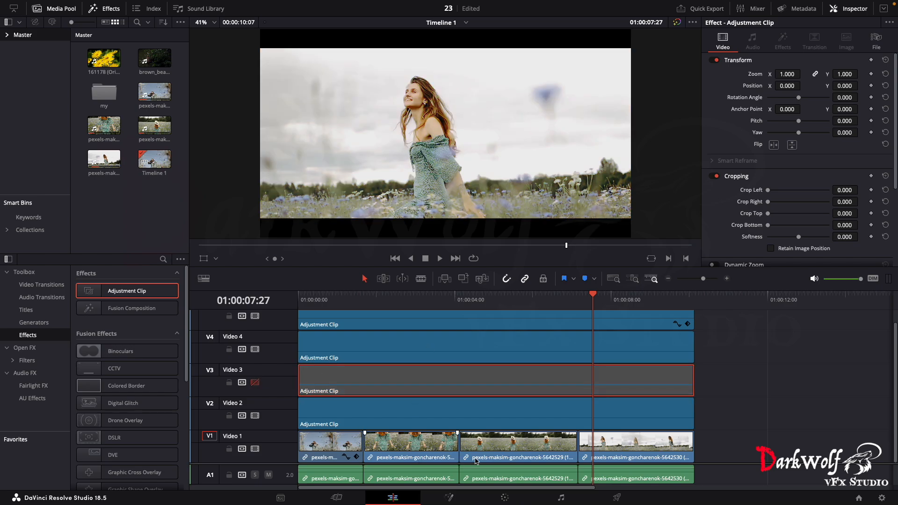
- Grade the Video 2 adjustment clip with a blue Offset of about 24.45, 23.30, 46.24 and Highlights of 0.06, returning to the Edit page
click(491, 498)
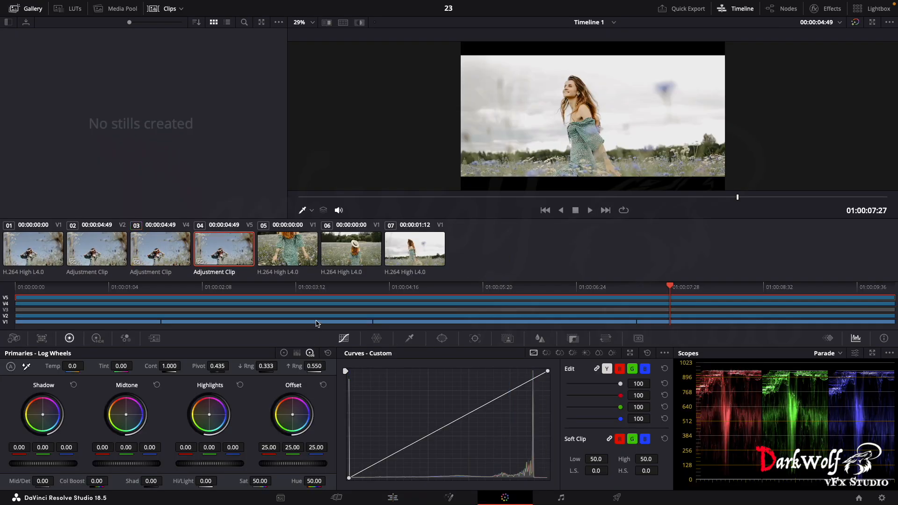
key(Home)
drag(291, 421, 296, 417)
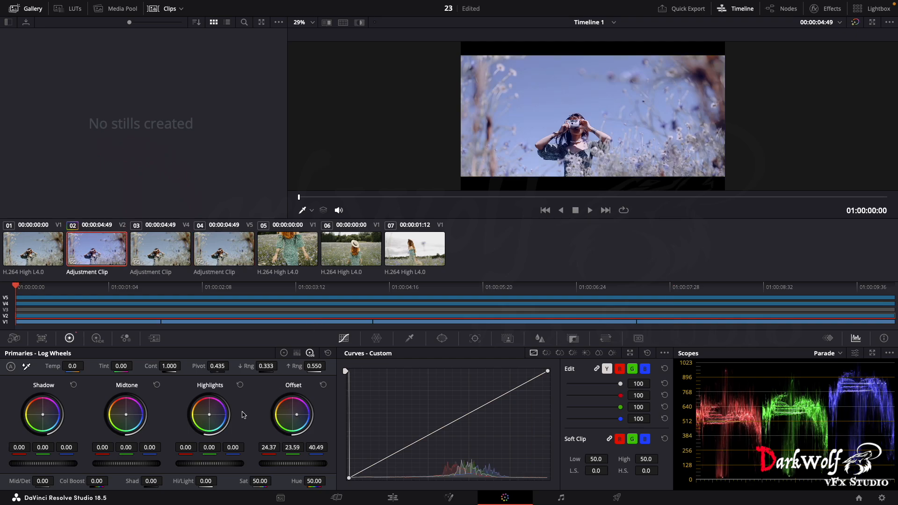
drag(287, 465, 298, 465)
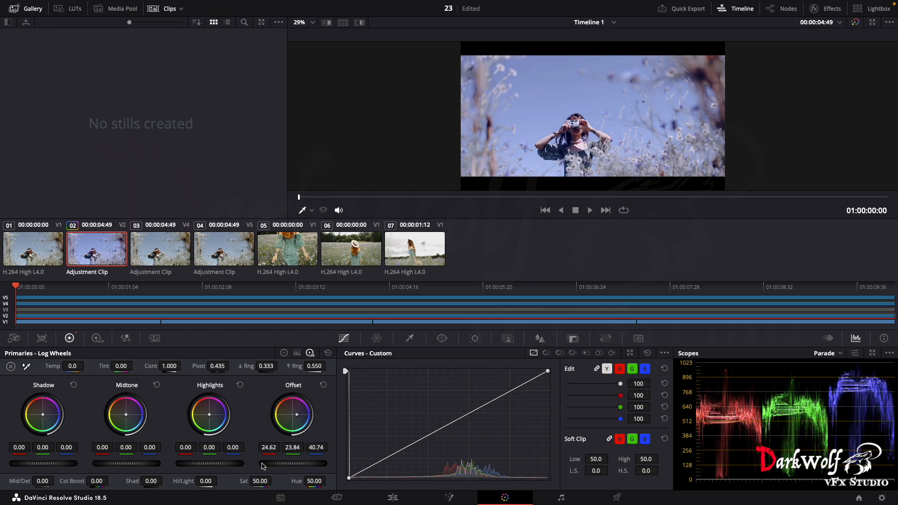
drag(207, 463, 210, 463)
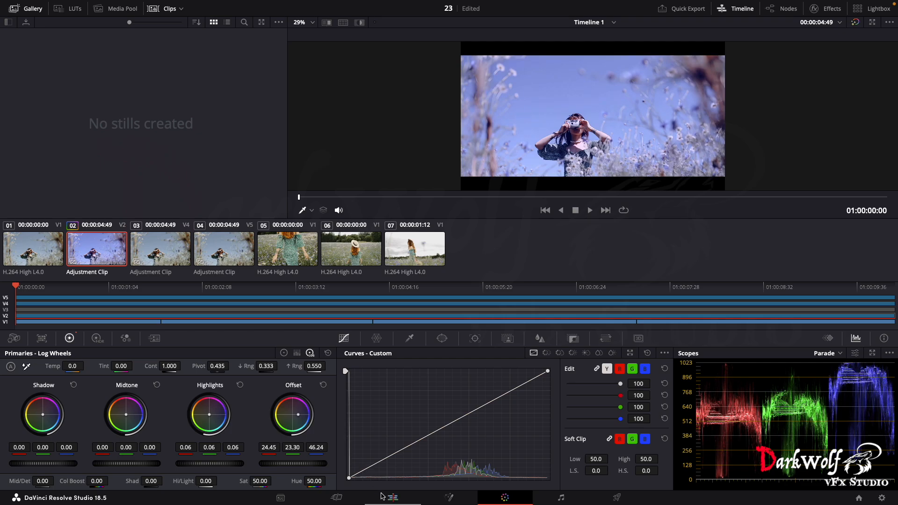
click(384, 497)
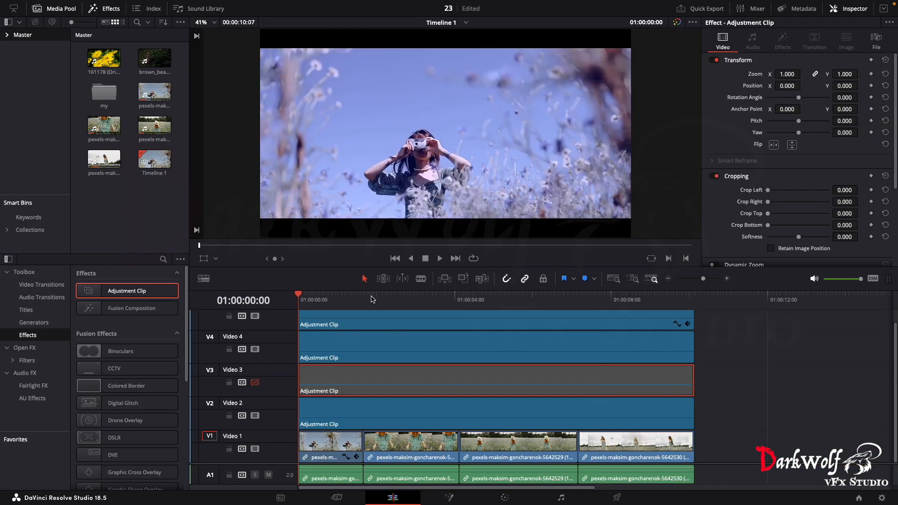
- Scrub to about 01:00:01:07 and play the timeline to check the blue grade across the clips
drag(358, 299, 344, 323)
key(space)
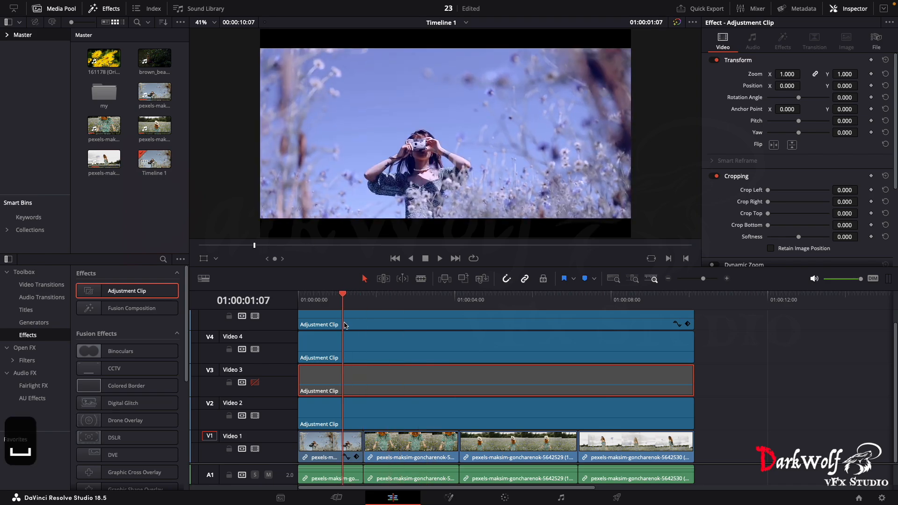
key(space)
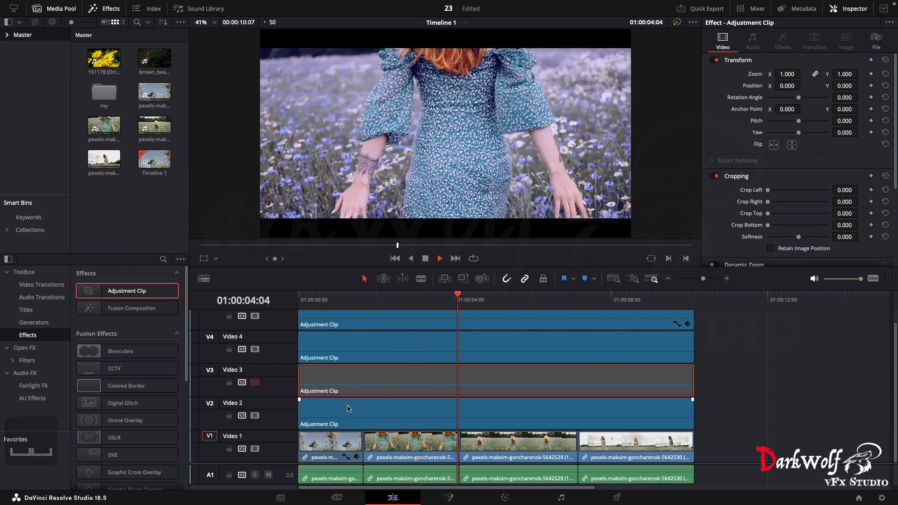
key(space)
- Enable the Video 3 track, disable Video 2, and play the timeline to preview the warm grade alone
click(255, 382)
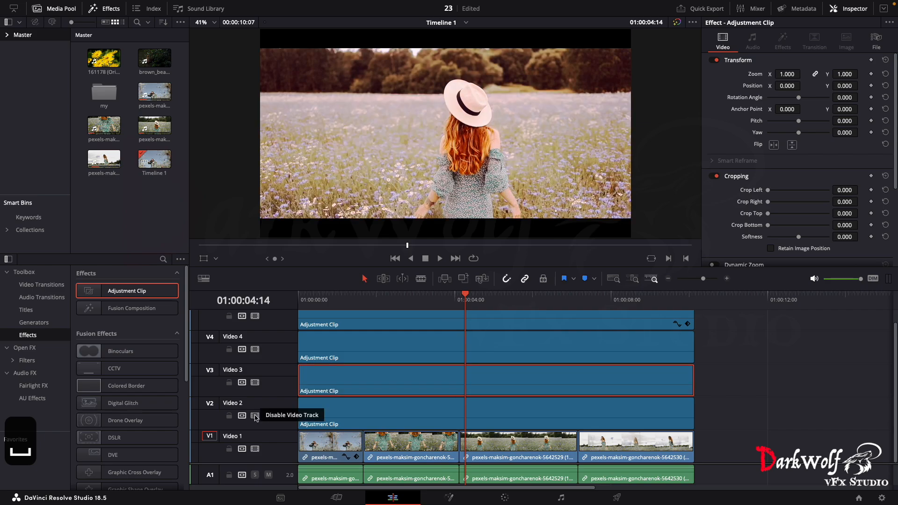
click(256, 415)
key(space)
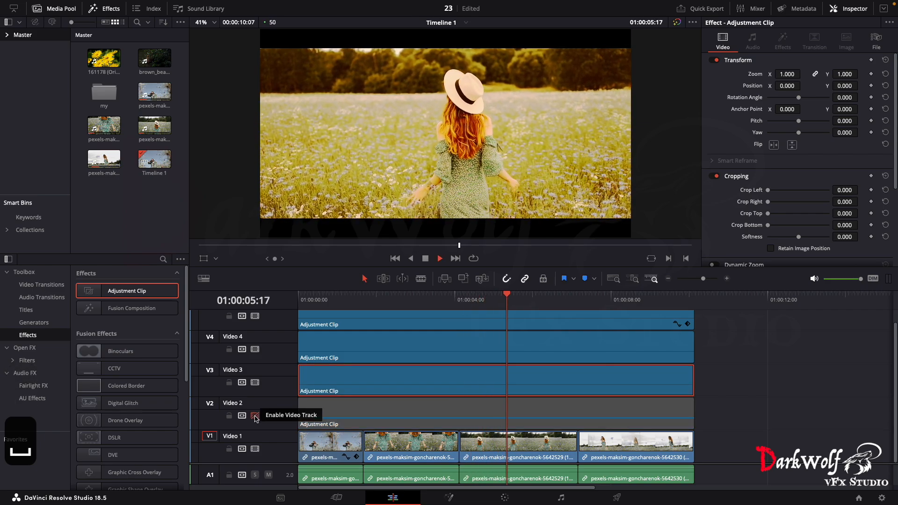
key(space)
- Enable the Video 2 track, disable Video 3, and play briefly to preview the blue grade alone
click(256, 416)
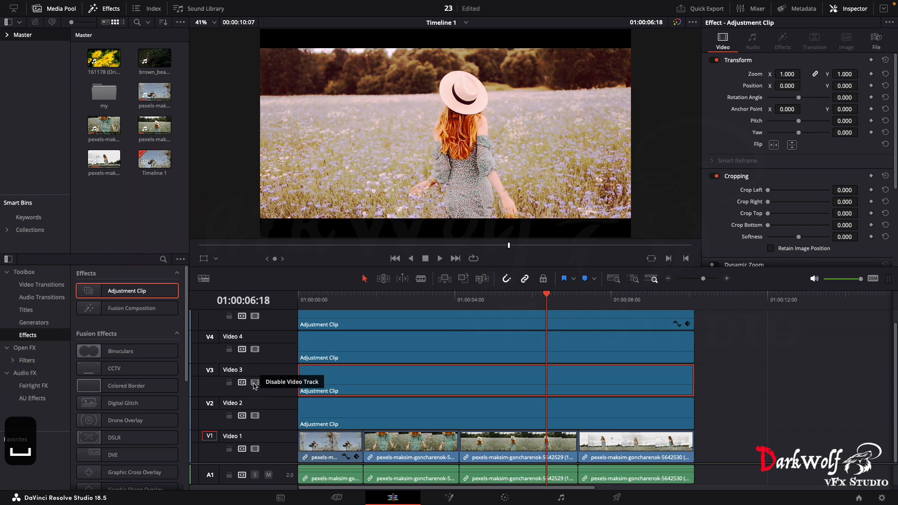
click(255, 382)
key(space)
key(space)
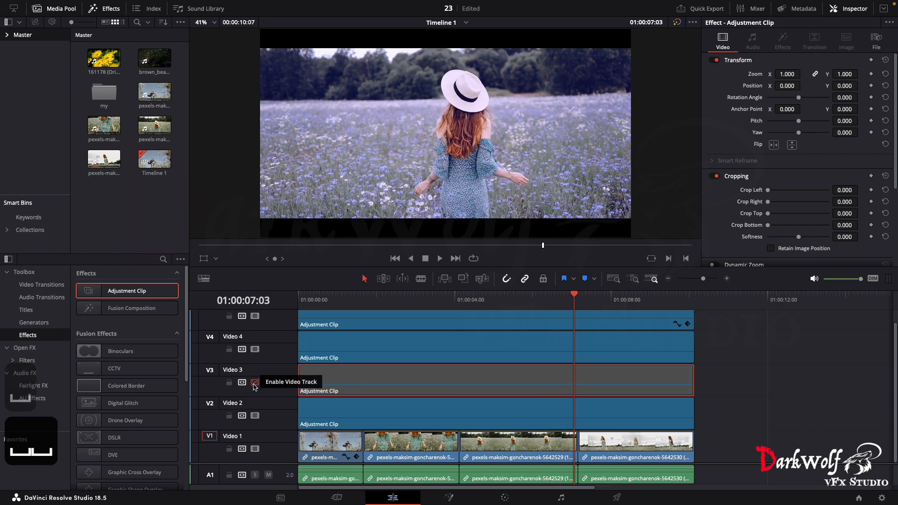
- Re-enable the Video 3 track and play from the timeline start to preview both grades combined
click(254, 384)
drag(343, 298, 299, 313)
key(space)
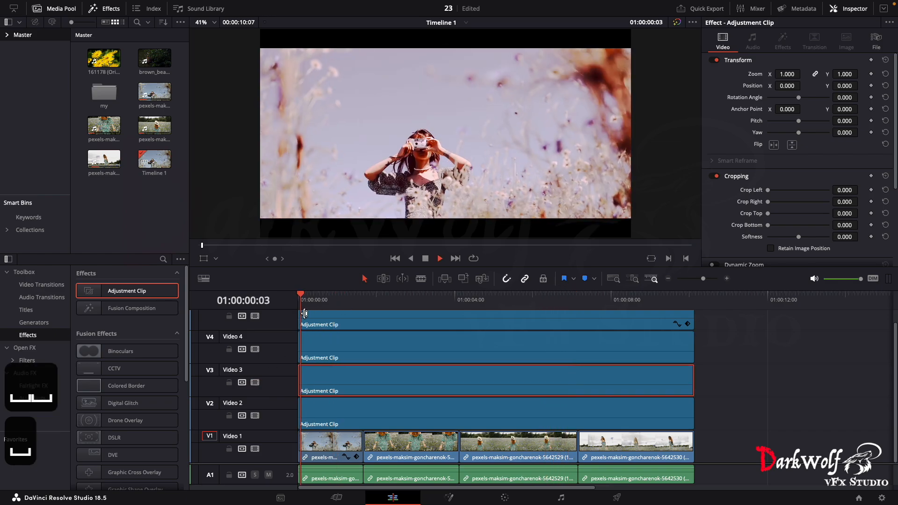
key(space)
- Disable the Video 3 and Video 2 tracks and delete the Video 3 adjustment clip
click(255, 384)
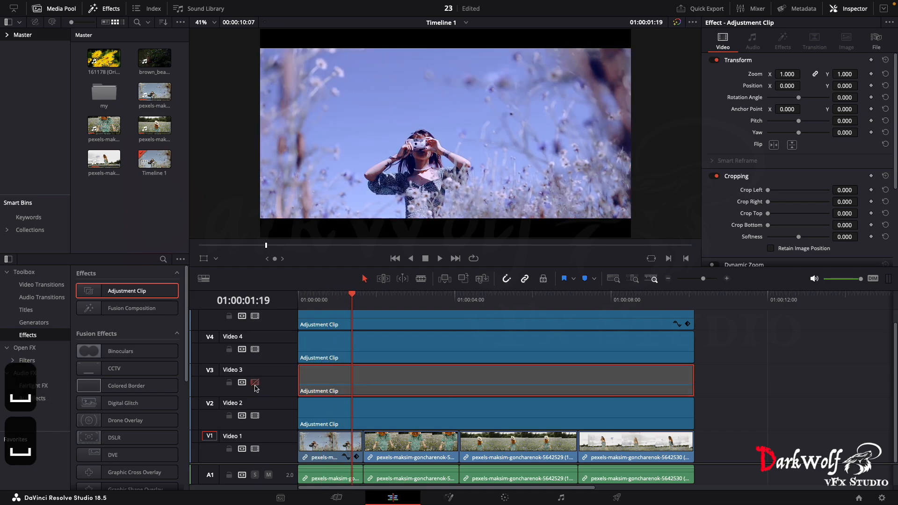
click(255, 415)
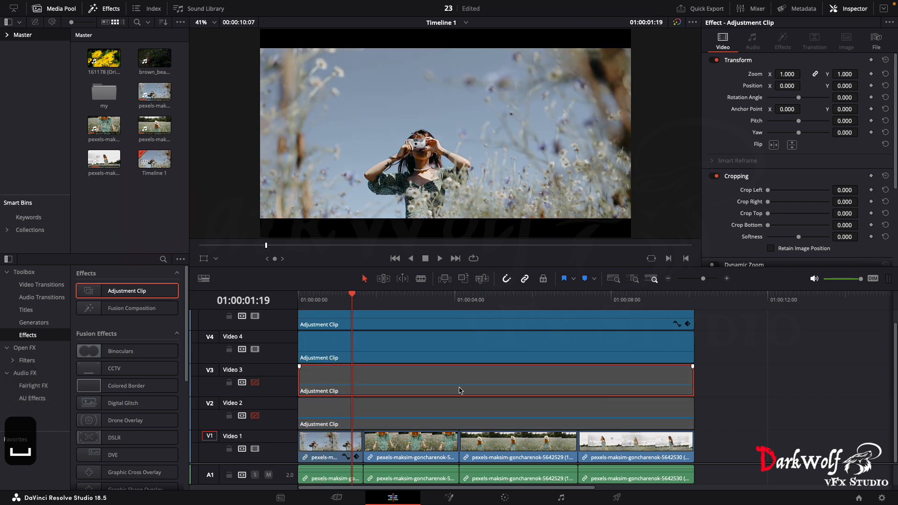
key(BackSpace)
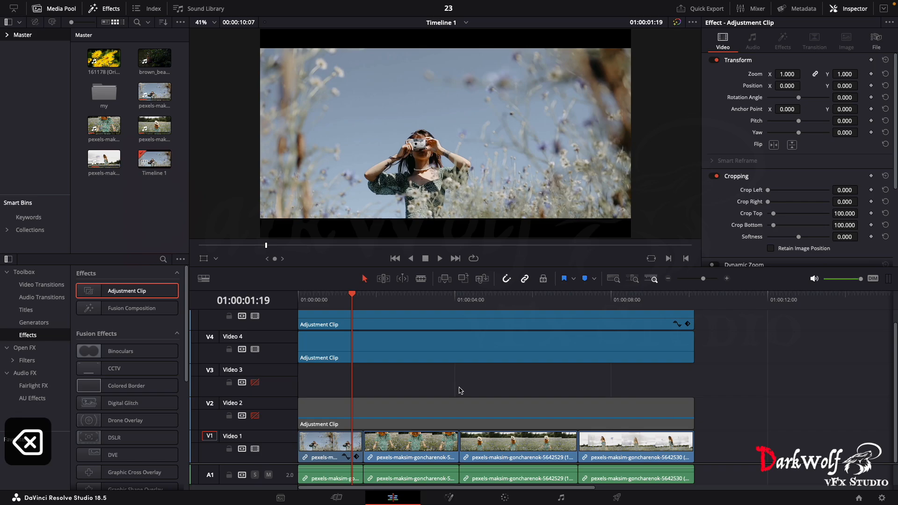
- Undo the clip deletion and the disabling of Video 2, and enable the Video 3 track again
key(super+z)
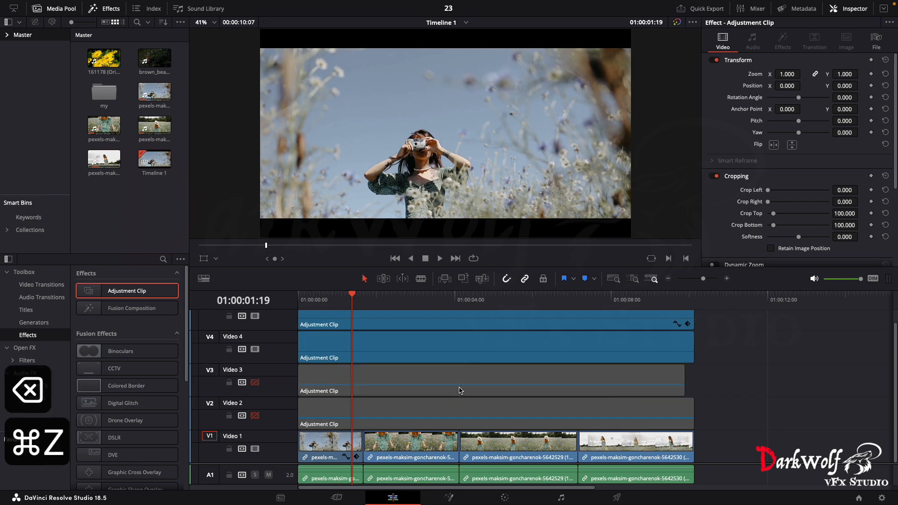
key(super+z)
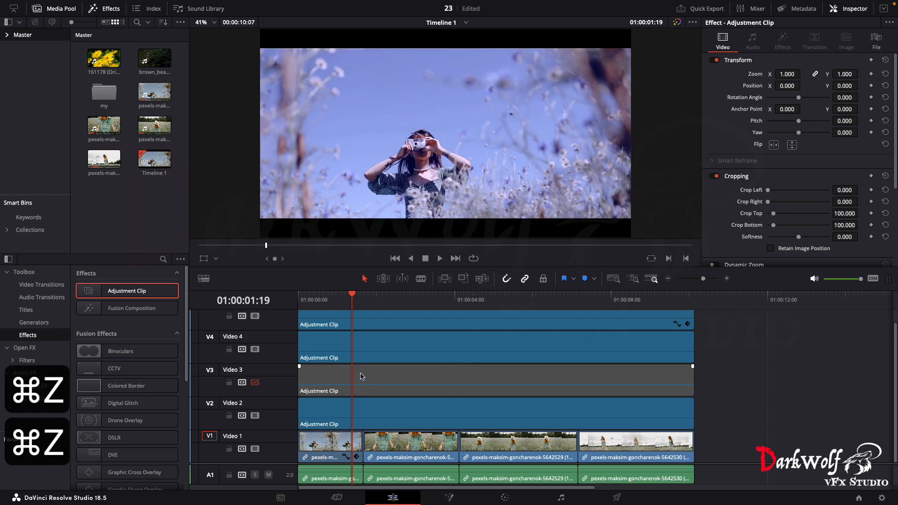
click(255, 383)
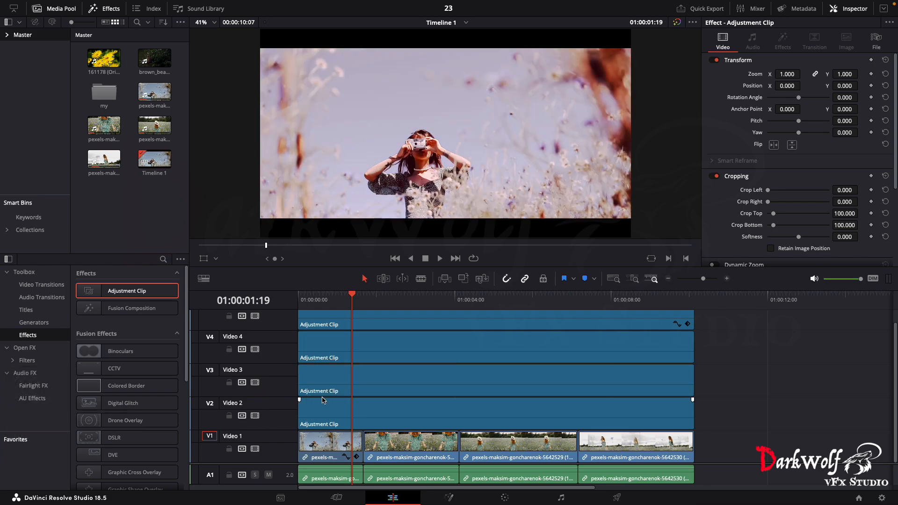
- Reset the log wheels and the custom curve of the Video 3 adjustment clip on the Color page
click(423, 427)
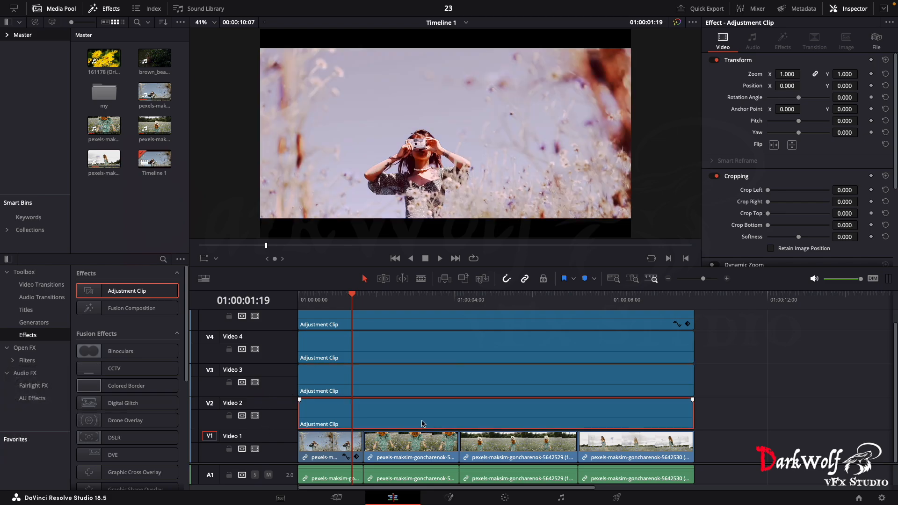
click(448, 382)
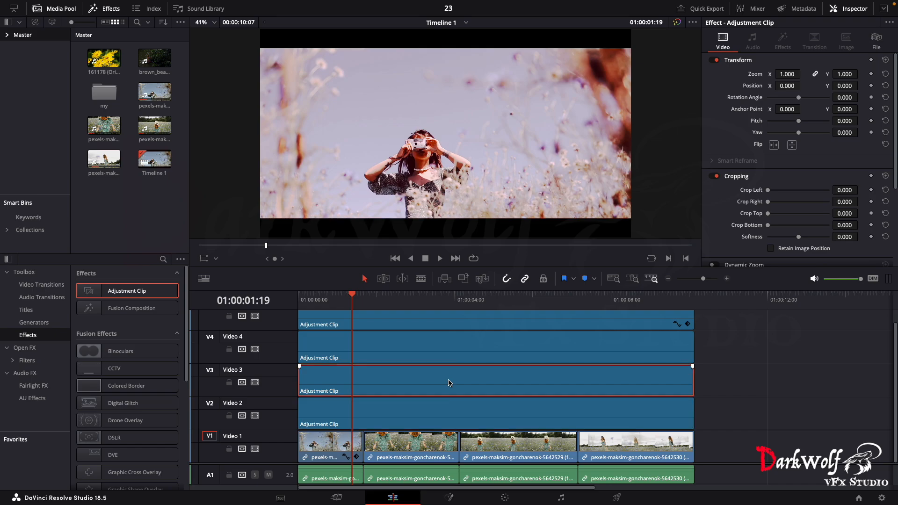
click(505, 498)
key(super+z)
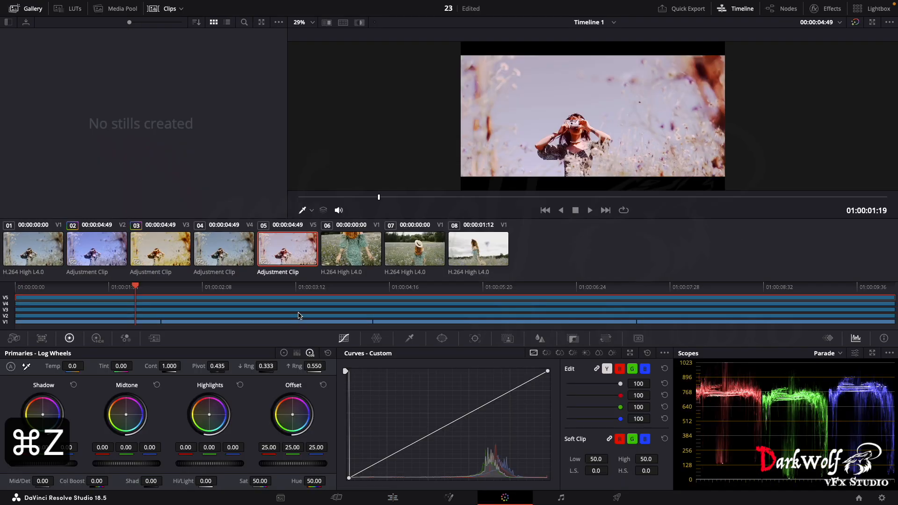
click(300, 316)
click(299, 311)
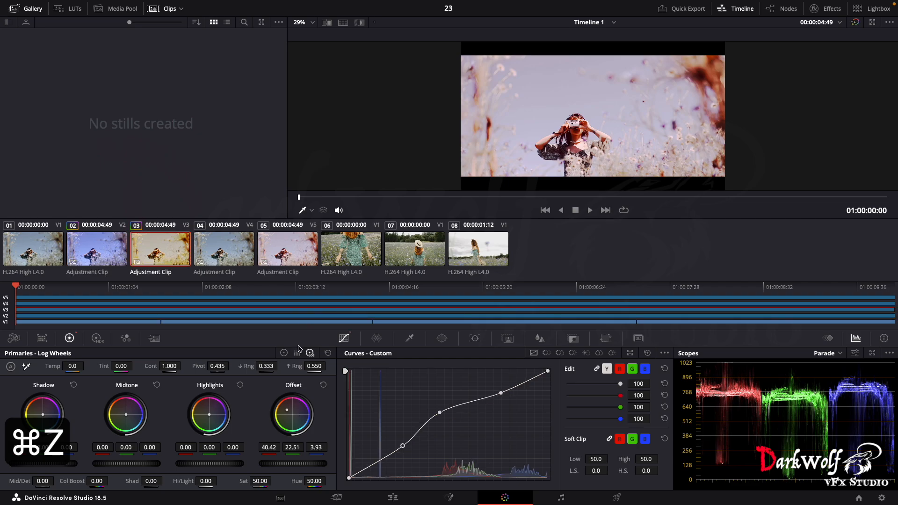
click(328, 354)
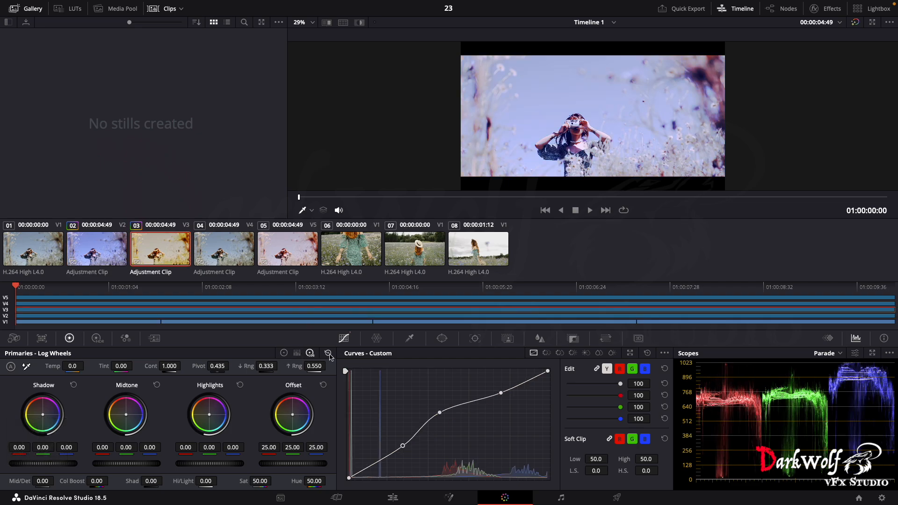
click(647, 352)
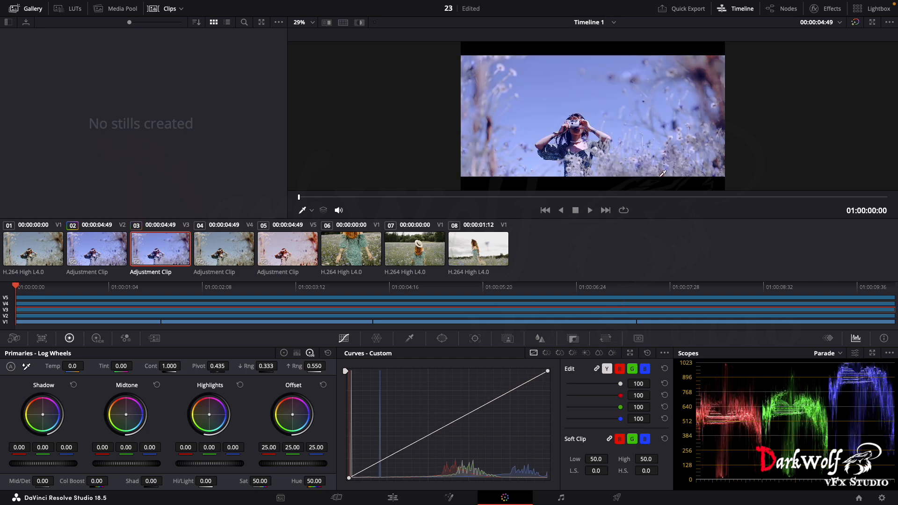
- Disable the Video 4 and Video 5 tracks and open the Video 3 adjustment clip on the Fusion page at 01:00:03:03
click(449, 497)
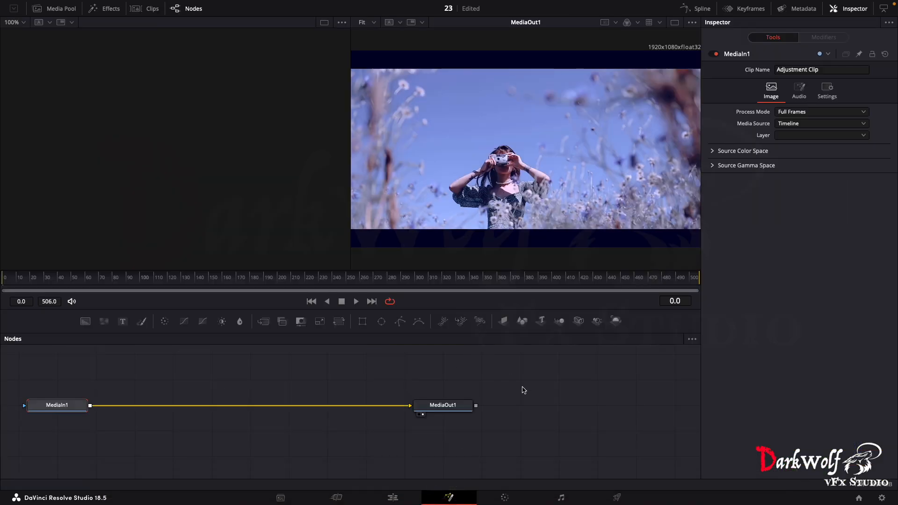
click(410, 500)
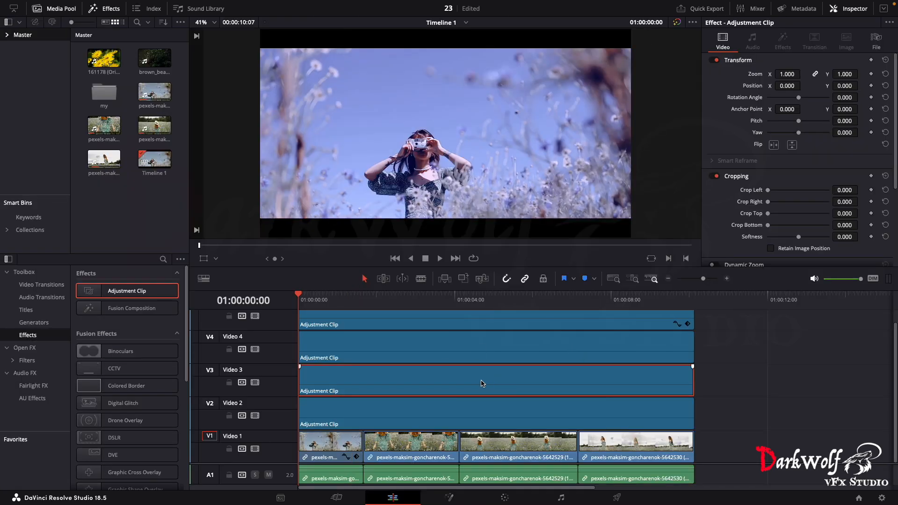
scroll(485, 390, up, 1)
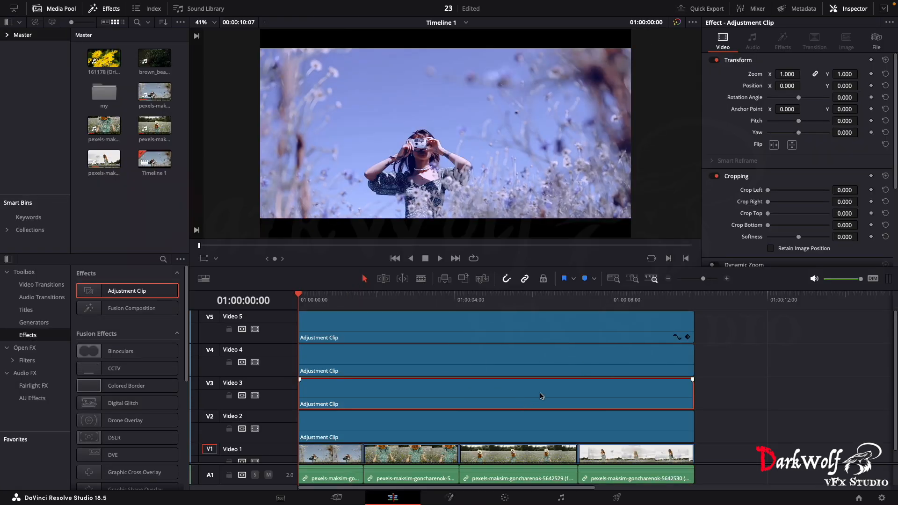
click(418, 297)
click(254, 362)
click(255, 329)
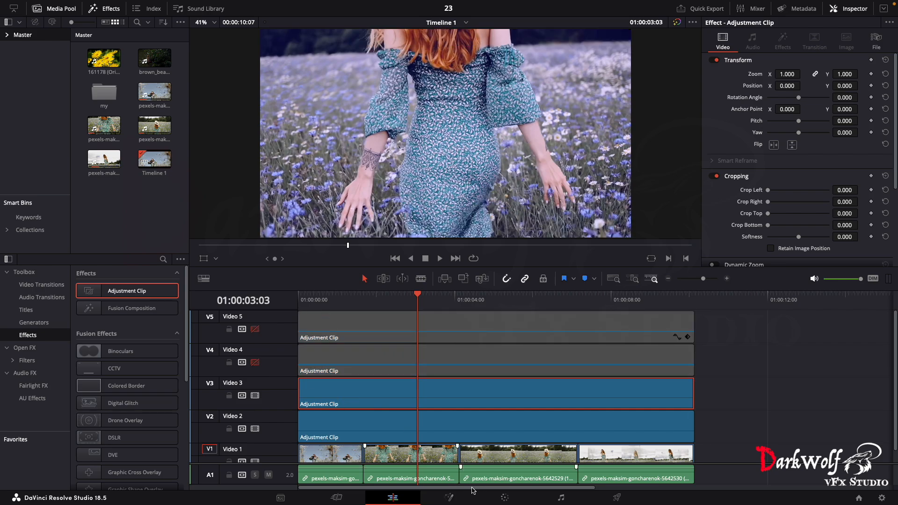
click(457, 497)
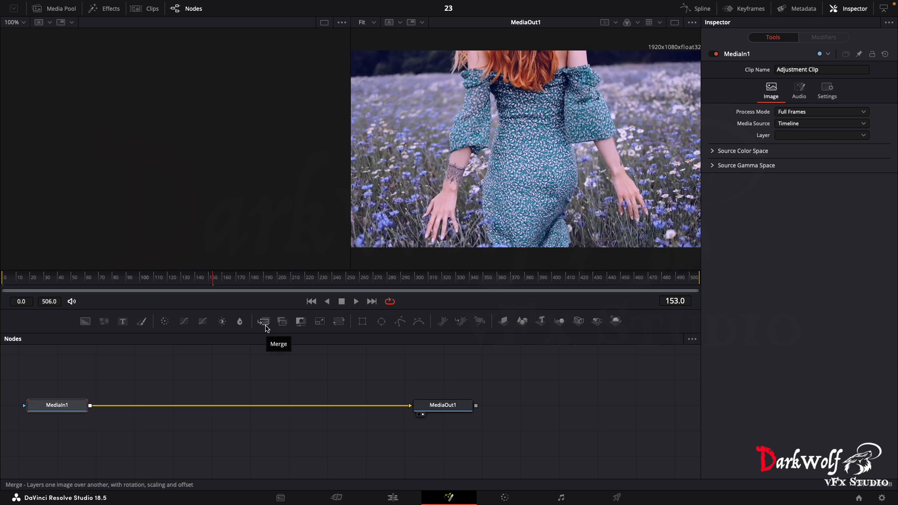
- Insert Resize and ColorCorrector nodes between MediaIn1 and MediaOut1 and tint the master colors red at about 0.29 strength
click(320, 322)
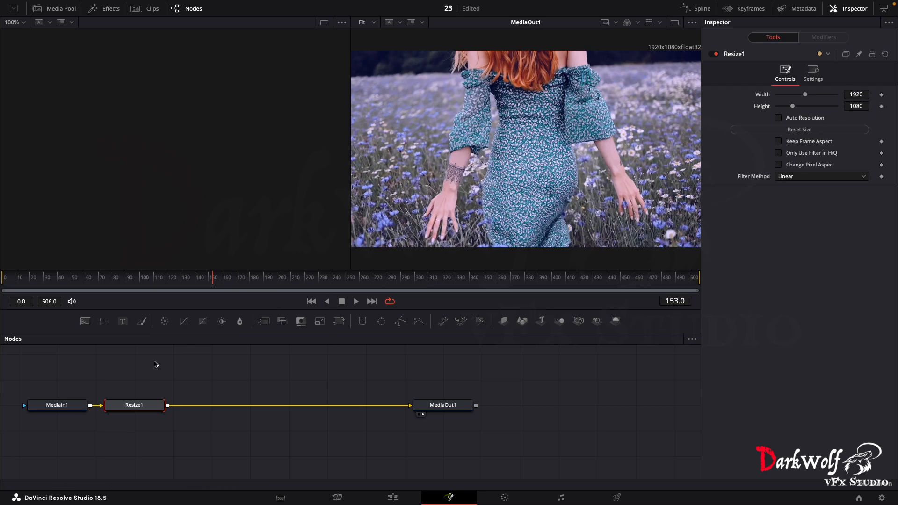
mouse_move(148, 405)
mouse_down()
mouse_move(162, 407)
mouse_move(157, 398)
mouse_up()
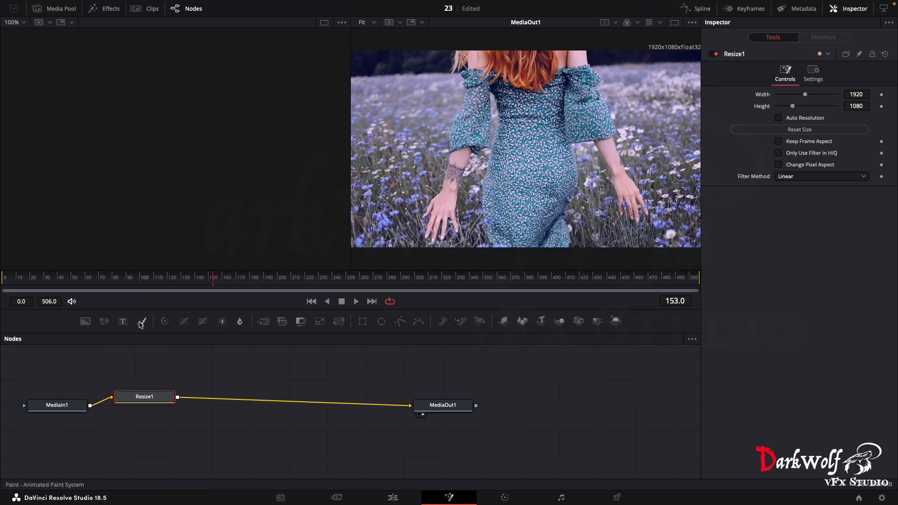
click(164, 321)
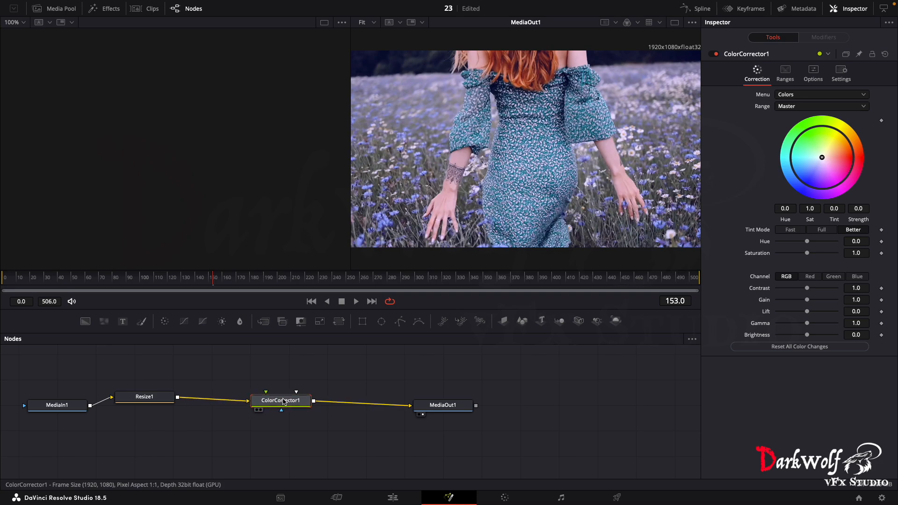
mouse_move(822, 157)
mouse_down()
mouse_move(829, 141)
mouse_move(801, 138)
mouse_move(836, 169)
mouse_move(826, 146)
mouse_move(839, 164)
mouse_move(830, 162)
mouse_move(837, 156)
mouse_move(845, 163)
mouse_move(832, 164)
mouse_move(838, 159)
mouse_up()
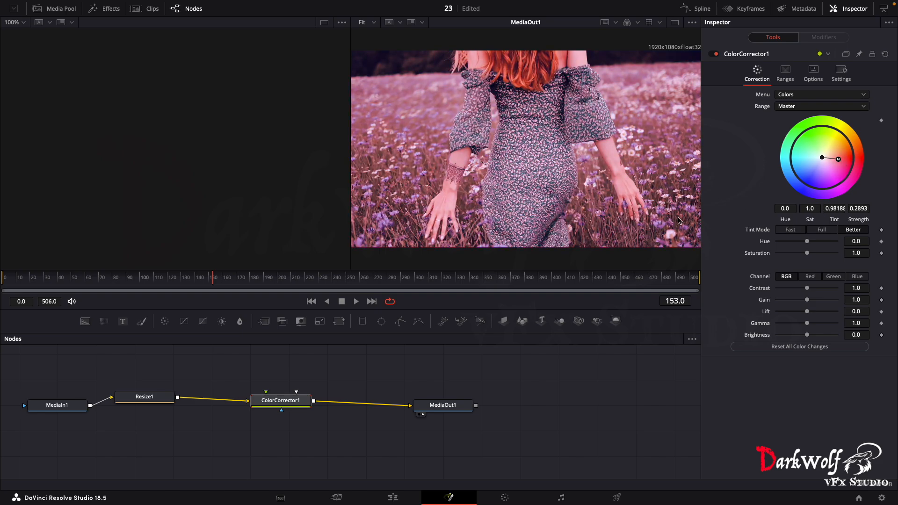
- Return to the Edit page and play the opening of the timeline to preview the Fusion color correction
click(398, 495)
drag(418, 295, 372, 296)
drag(311, 319, 266, 330)
key(space)
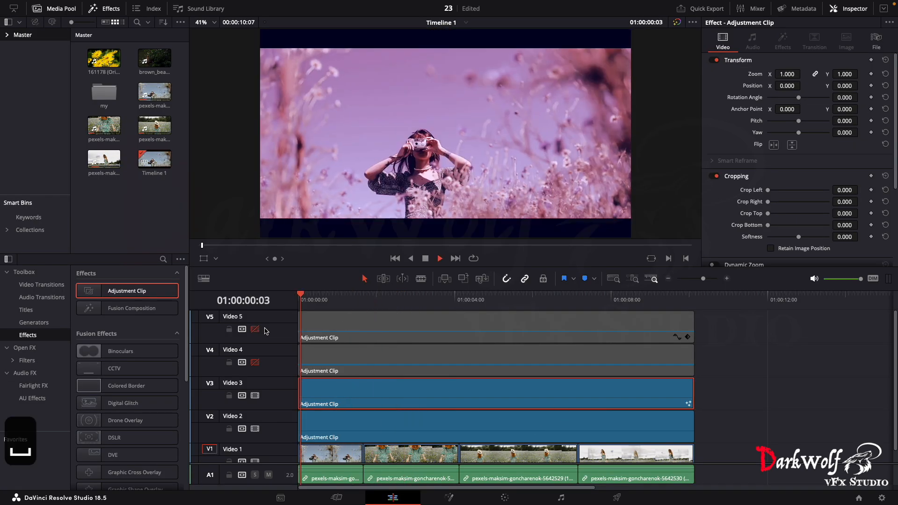
key(space)
- Enable the Video 4 and Video 5 tracks and play the timeline with the combined adjustments
click(255, 363)
click(256, 329)
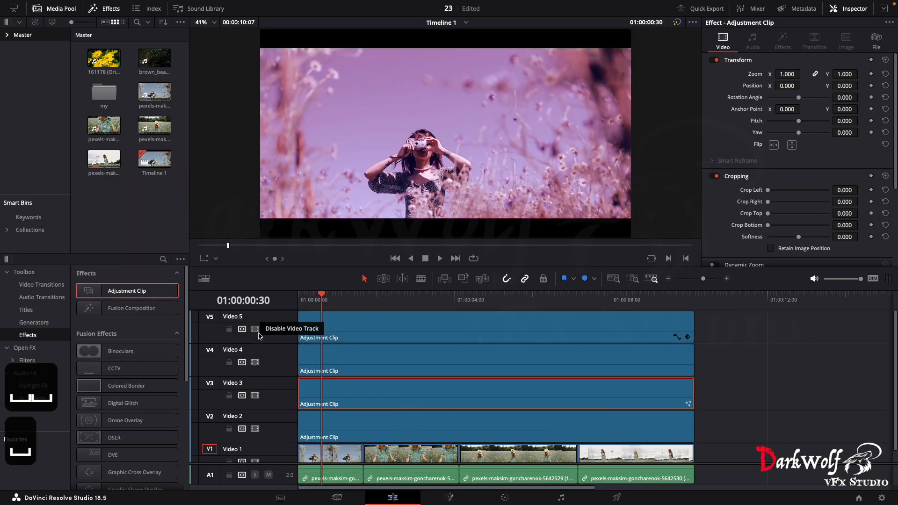
key(space)
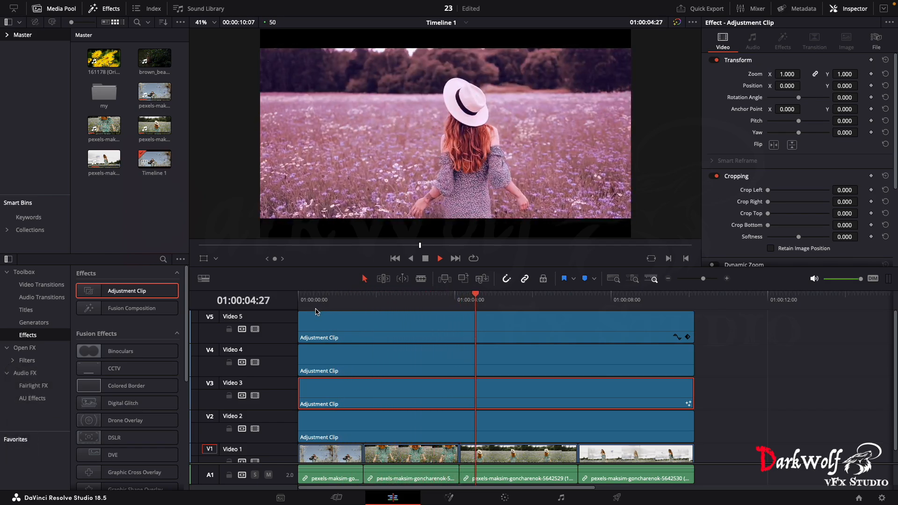
key(space)
- Disable the Video 2 track, play the timeline from the start, and re-enable the track during playback to compare the grade
click(256, 429)
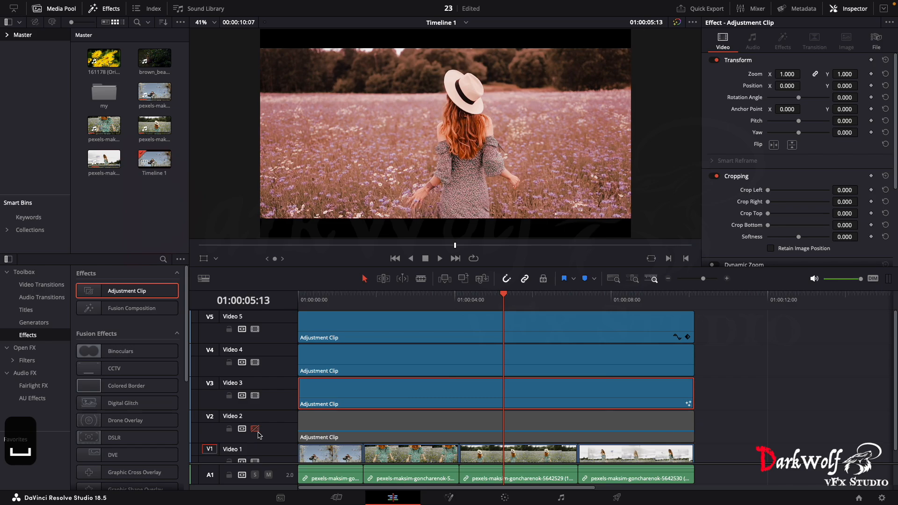
key(space)
key(Home)
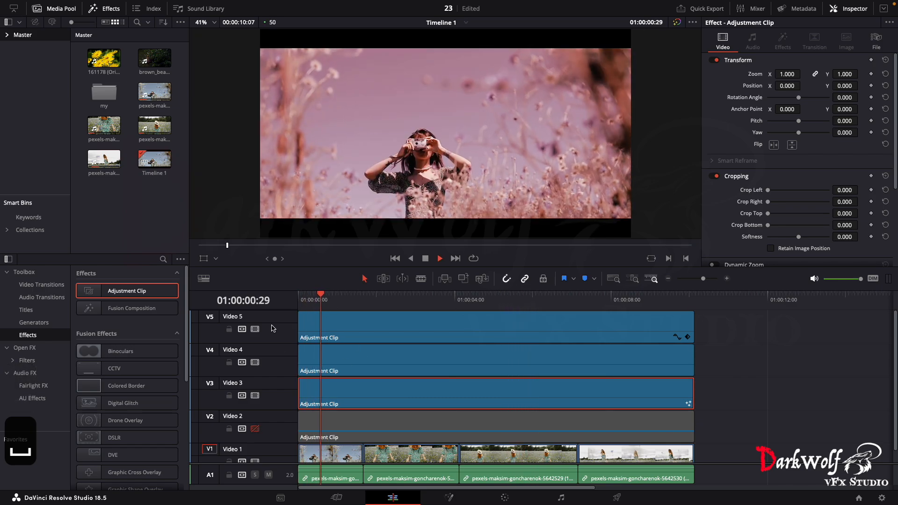
click(255, 429)
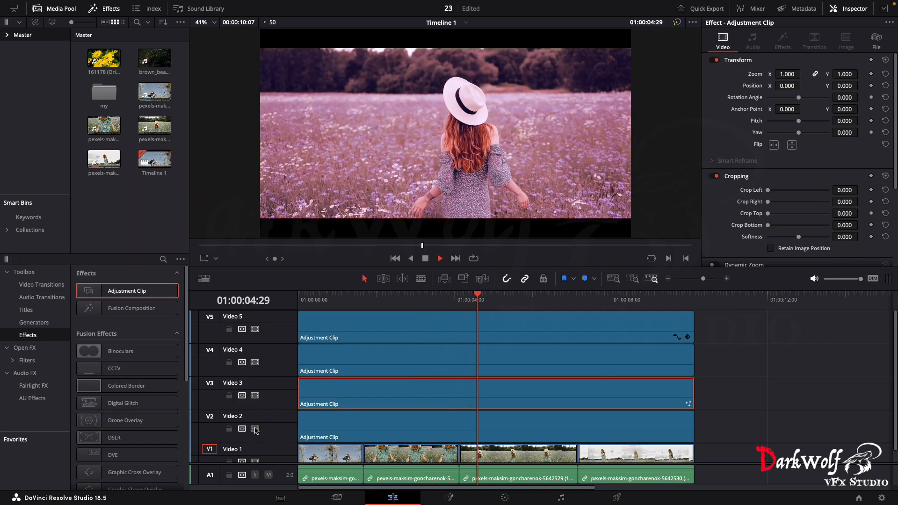
key(space)
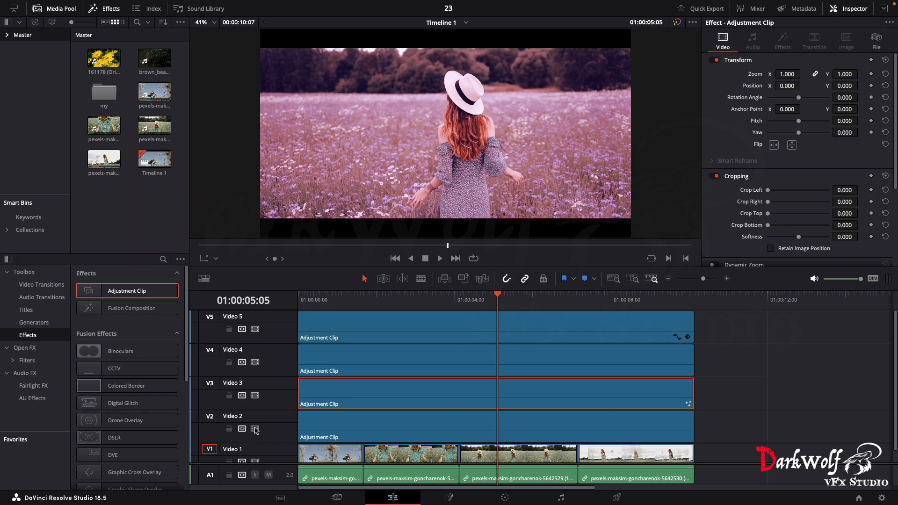
- Compare the second clip's look with the Video 3 track off and on at 01:00:03:23, and likewise with Video 2 around 01:00:03:04
mouse_move(423, 299)
mouse_down()
mouse_move(403, 300)
mouse_move(433, 300)
mouse_up()
click(255, 395)
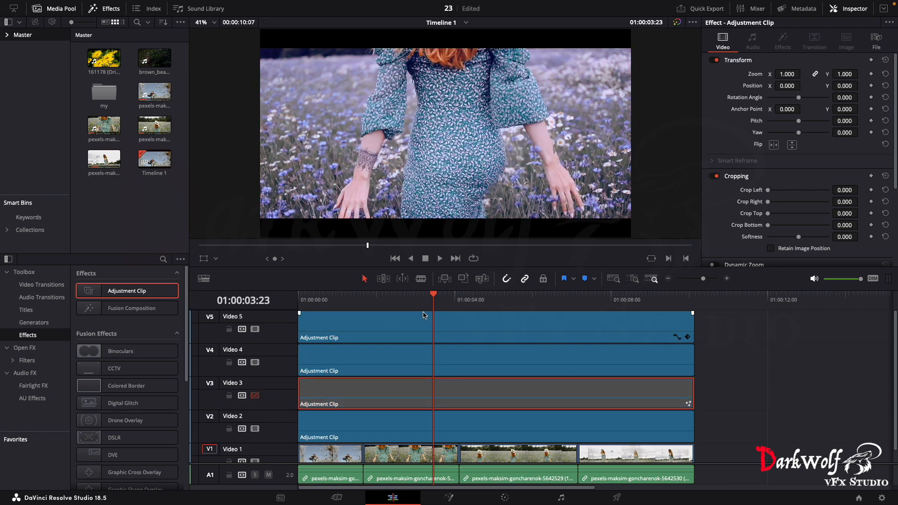
click(255, 395)
click(254, 429)
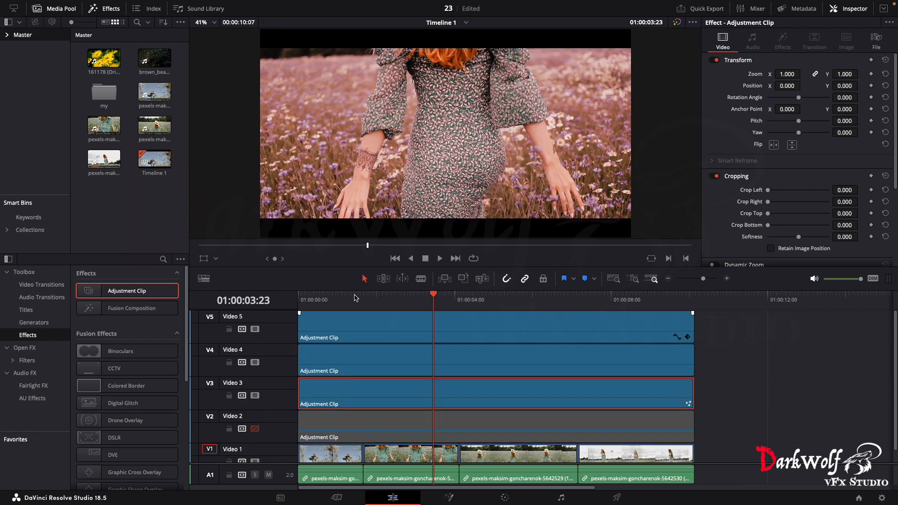
mouse_move(433, 300)
mouse_down()
mouse_move(399, 301)
mouse_move(418, 301)
mouse_up()
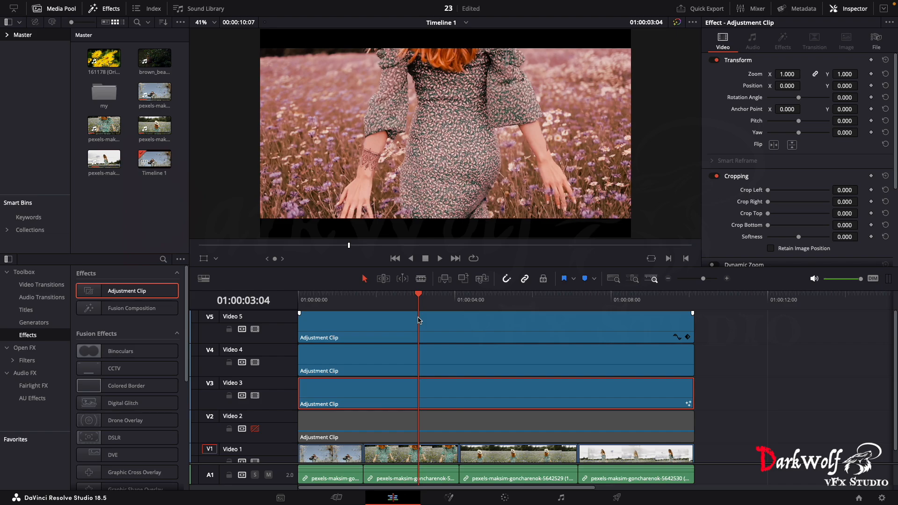
click(255, 428)
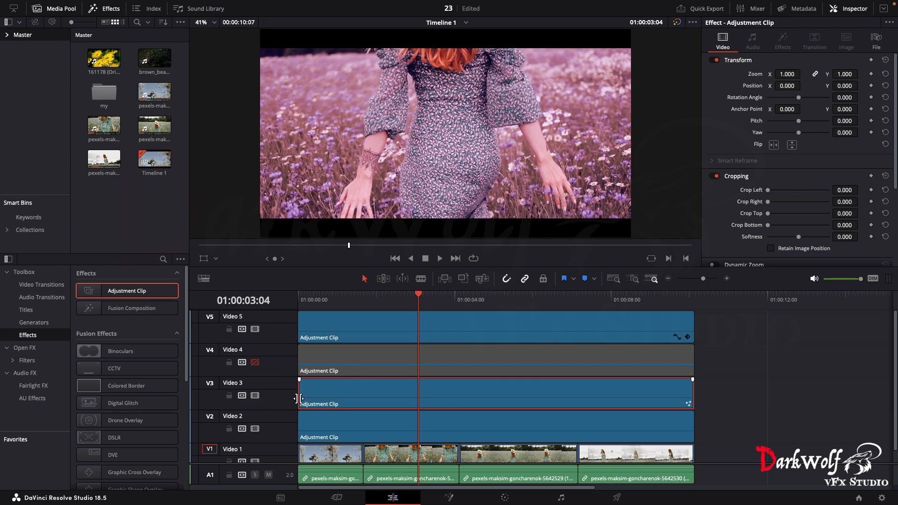
- Re-enable the Video 4 track and compare the picture at 01:00:04:19 with the Video 2 track off and on
click(255, 362)
click(255, 429)
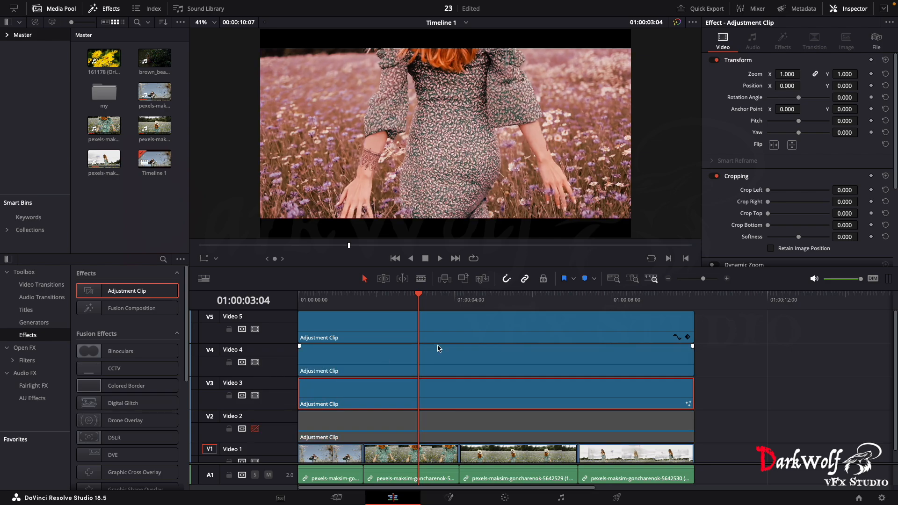
drag(423, 297, 469, 297)
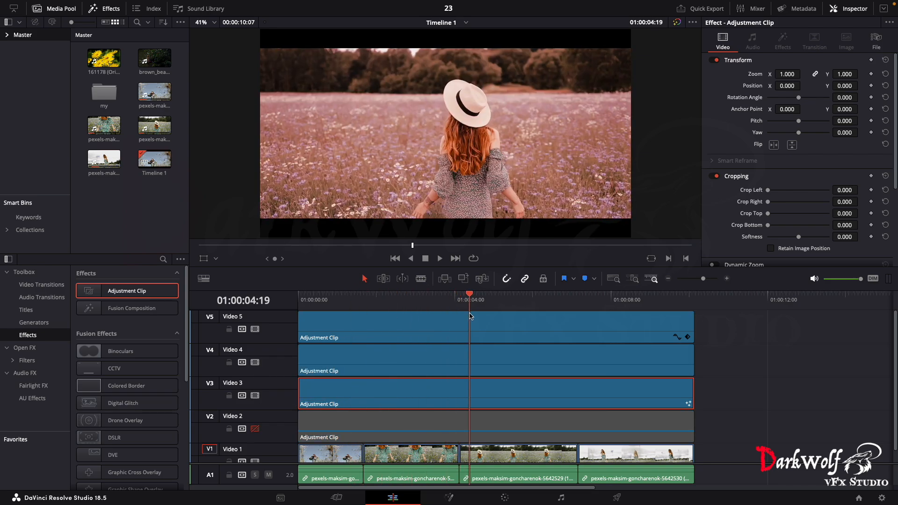
click(368, 420)
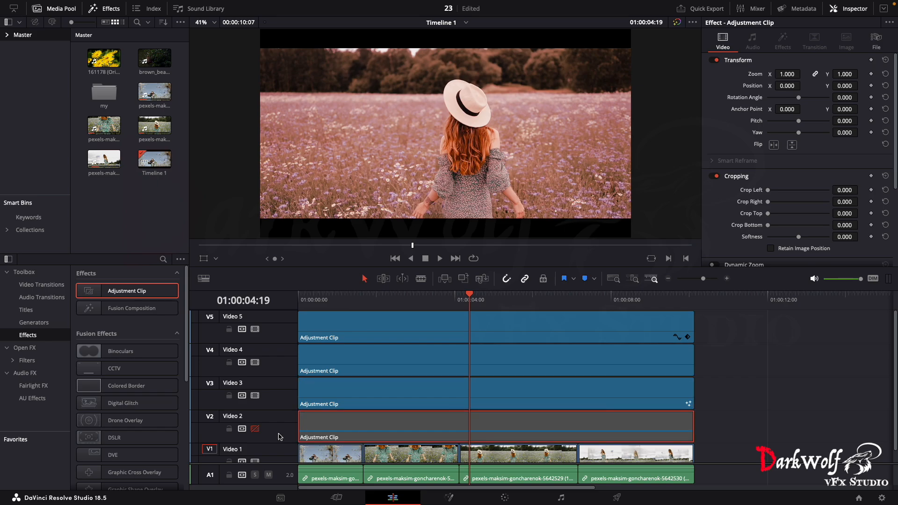
click(253, 430)
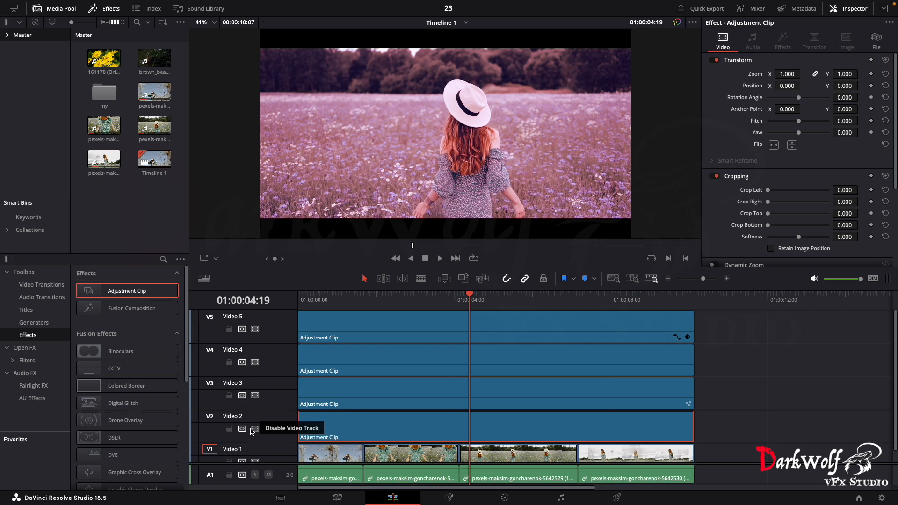
- Move the playhead to 01:00:06:07 and browse the Fusion effects and Resolve FX filters available for adjustment clips
drag(467, 291, 486, 304)
drag(497, 342, 539, 370)
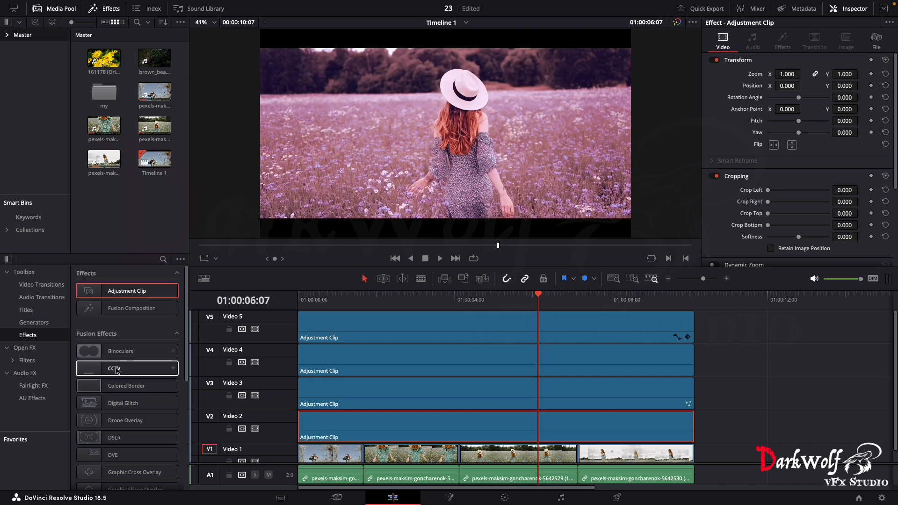
scroll(120, 412, down, 6)
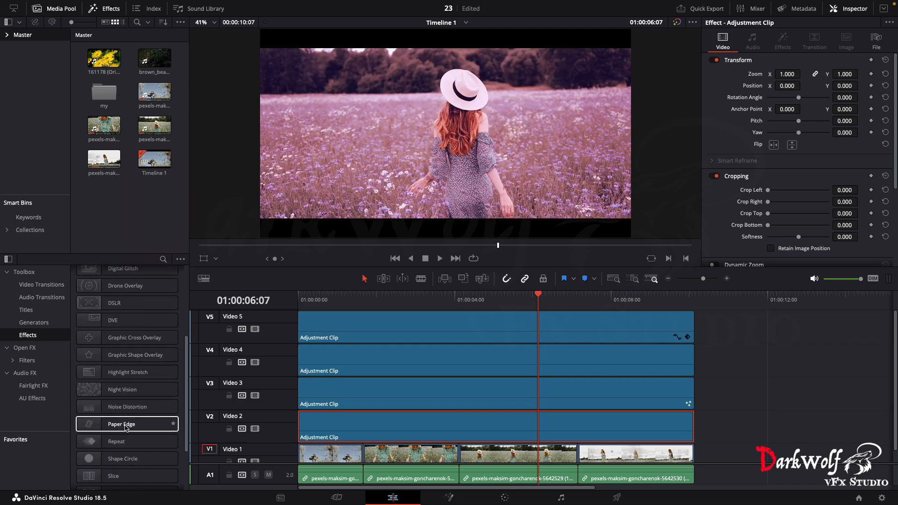
click(36, 358)
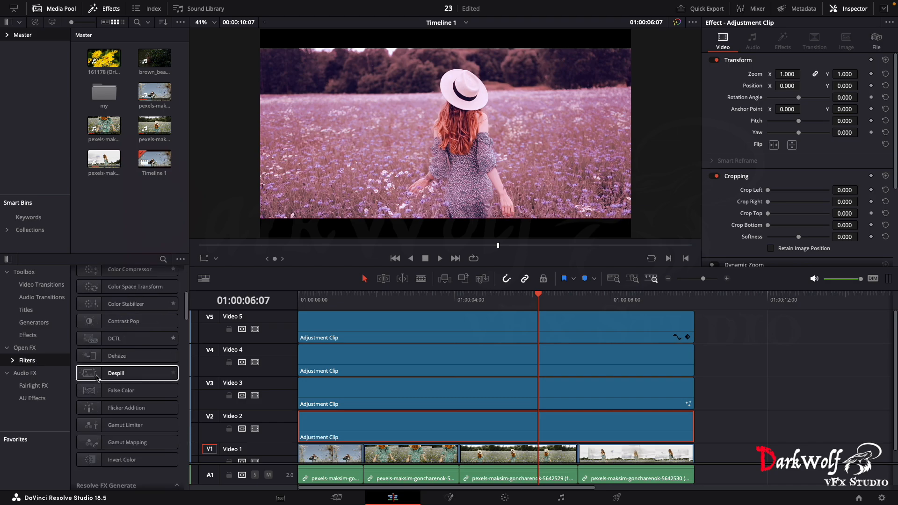
scroll(97, 378, up, 4)
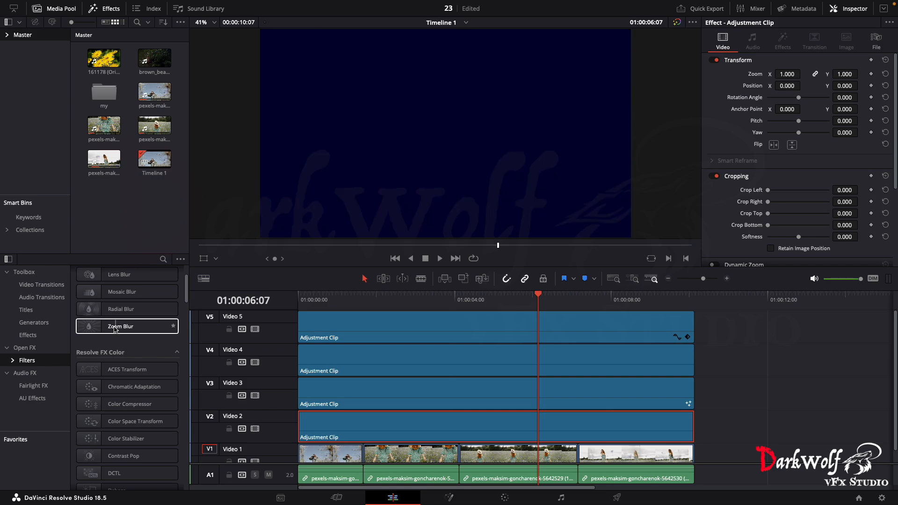
scroll(115, 329, down, 4)
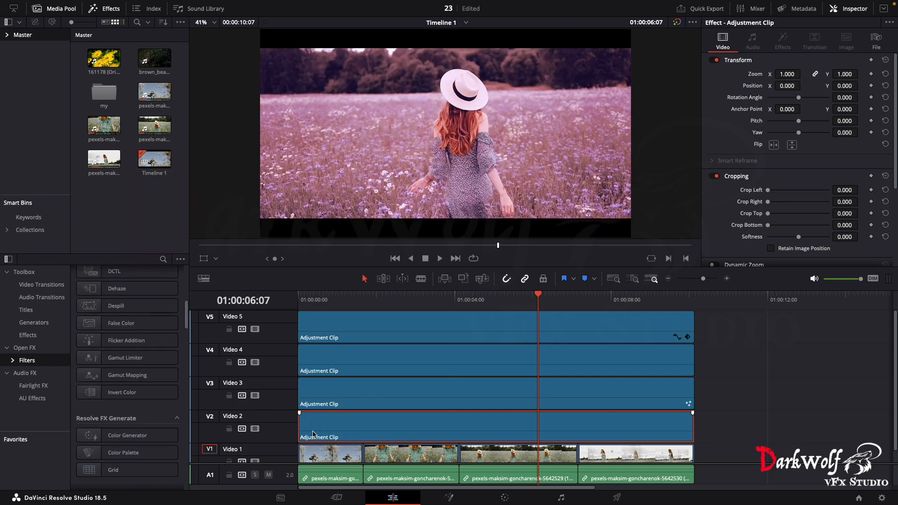
click(255, 432)
click(254, 432)
- Move all four adjustment clips up one track so that Video 2 is empty
drag(740, 429, 625, 295)
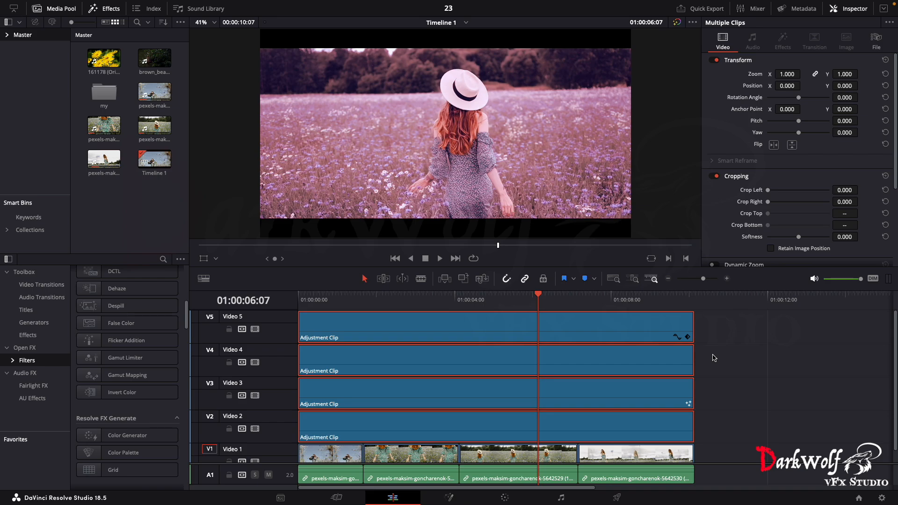
key(alt+Up)
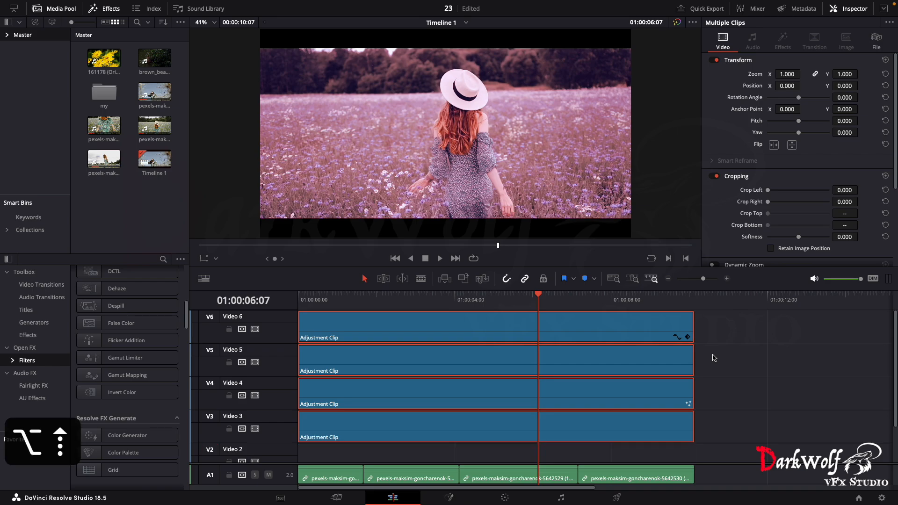
scroll(707, 358, down, 2)
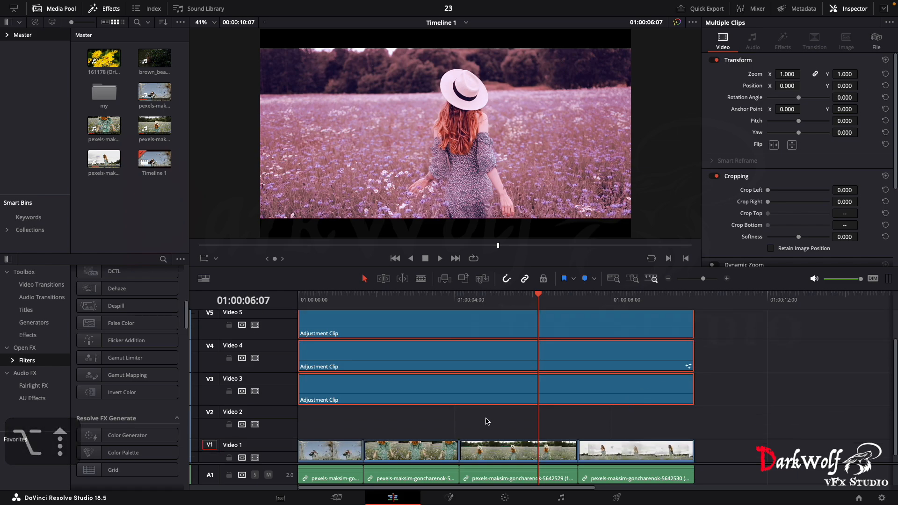
click(316, 427)
- Add a new adjustment clip on Video 2 and extend it to the end of the footage
scroll(128, 302, up, 8)
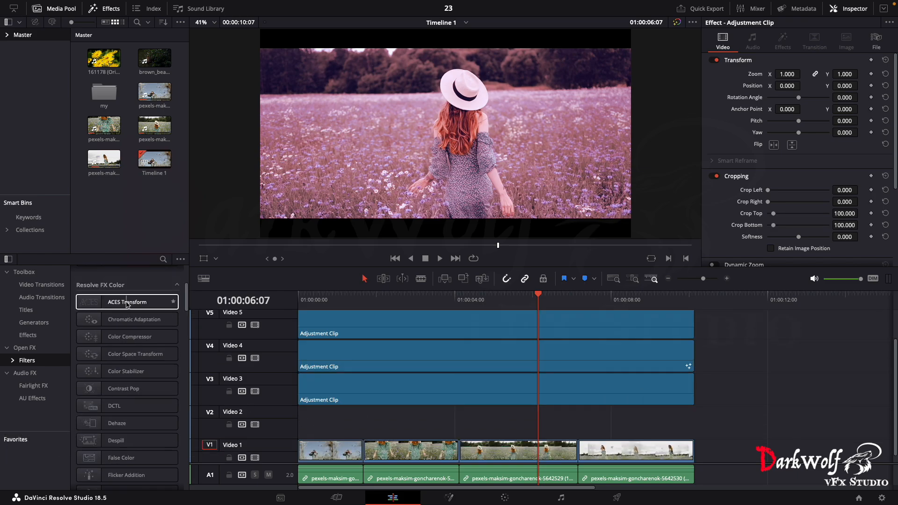
click(28, 335)
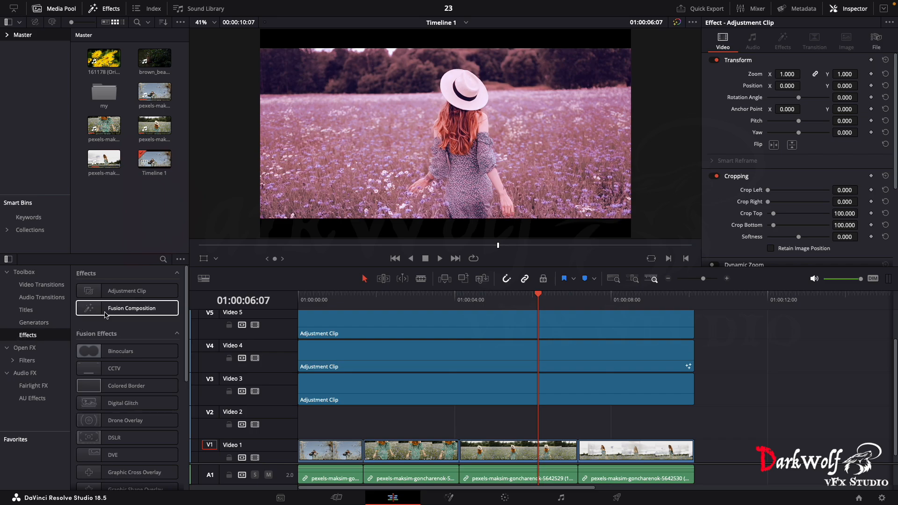
drag(117, 290, 426, 427)
drag(492, 423, 688, 442)
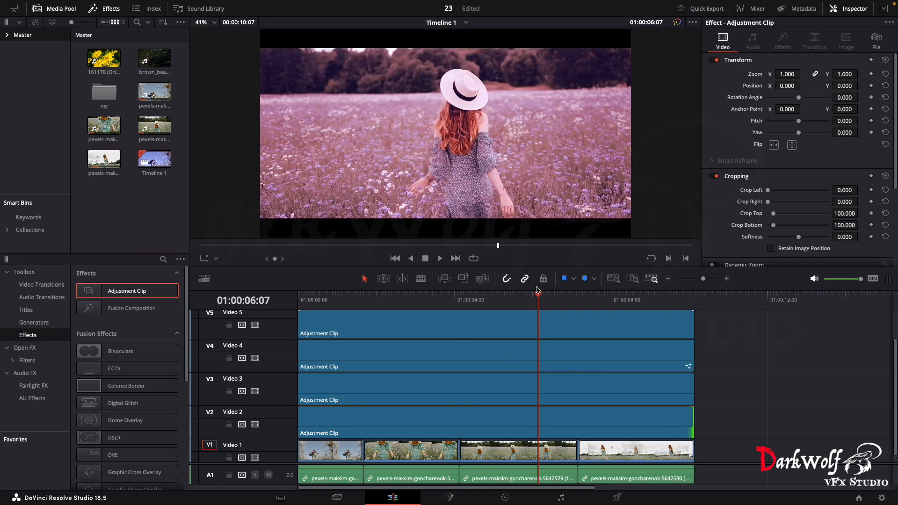
- Apply the DSLR effect to the Video 2 adjustment clip, previewing it with the playhead at 01:00:00:13
drag(539, 296, 307, 373)
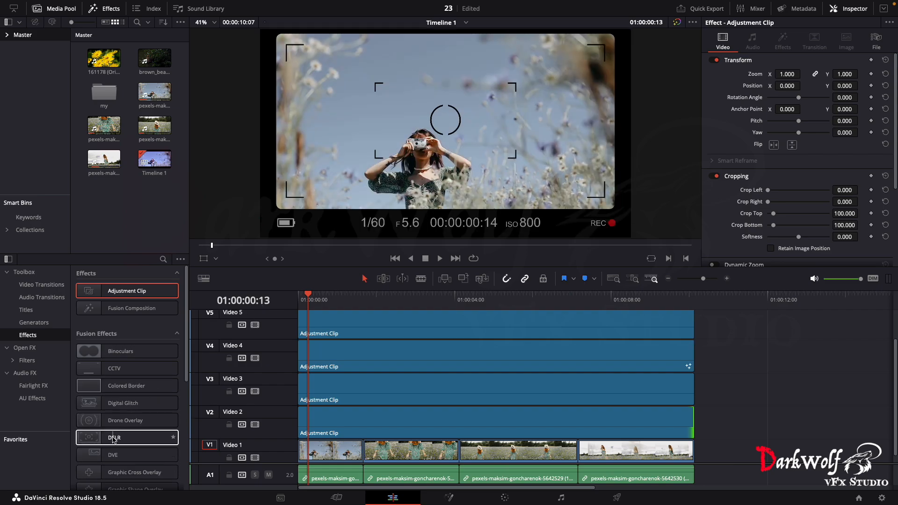
click(134, 444)
drag(134, 445, 351, 431)
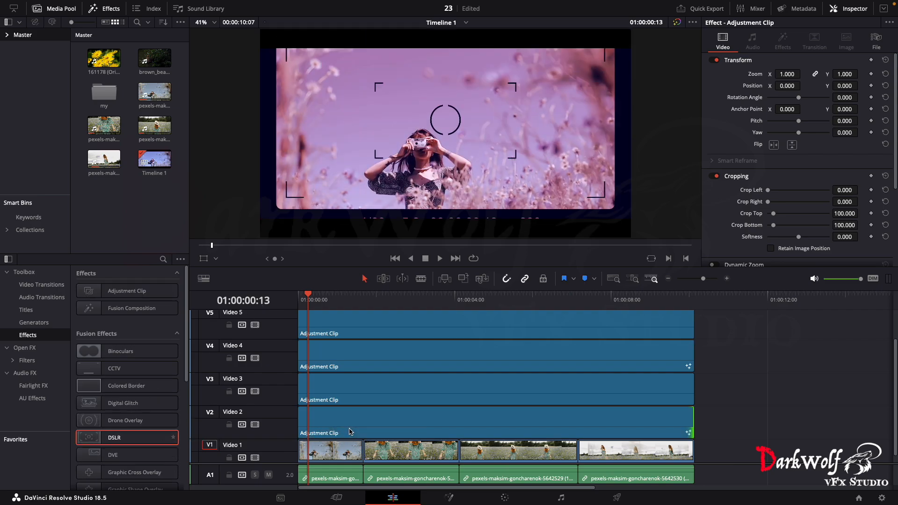
- Play the timeline from the start to about 01:00:08:07 to review the DSLR overlay across the clips
drag(309, 300, 283, 332)
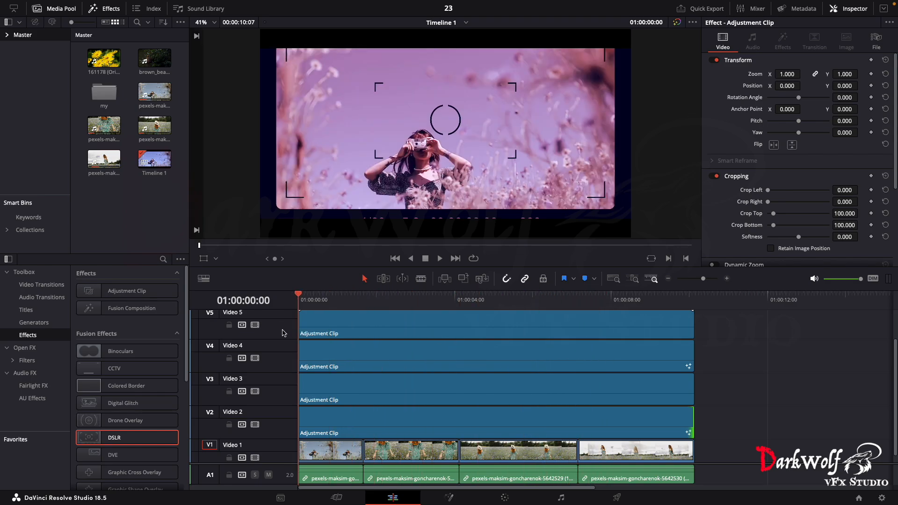
click(346, 423)
key(space)
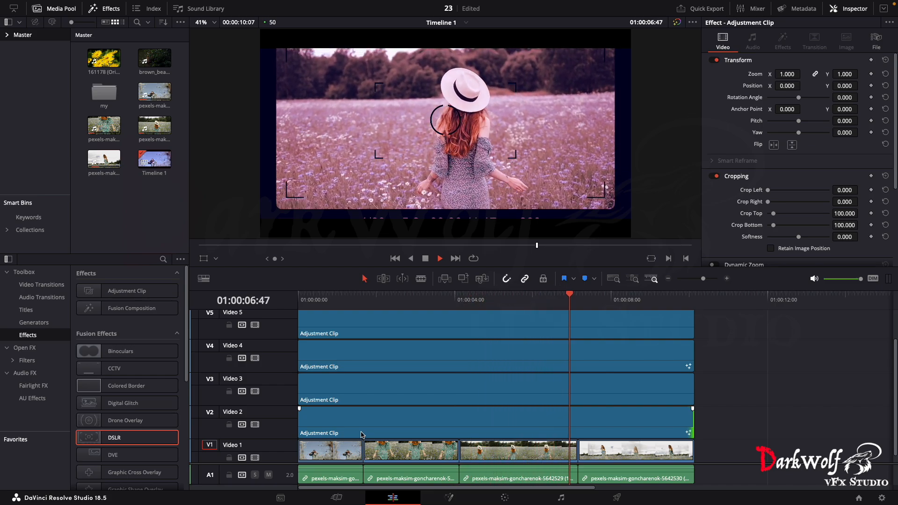
key(space)
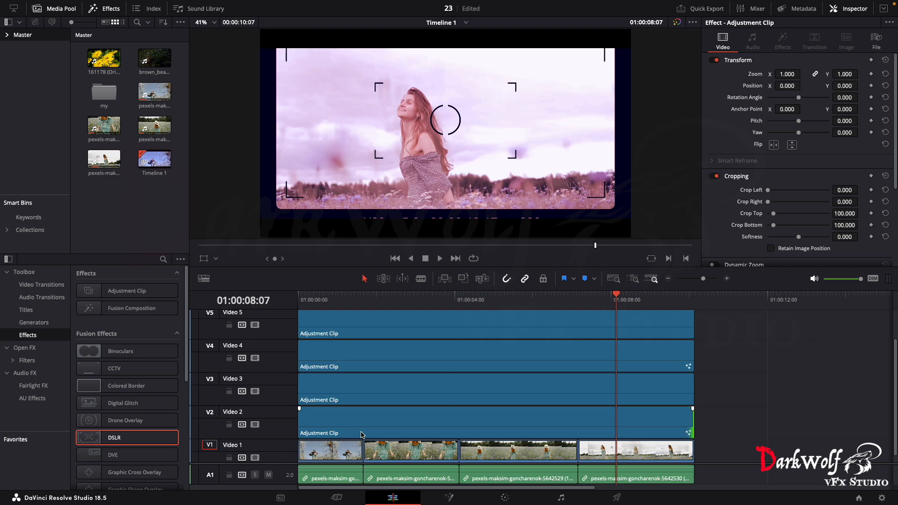
- Disable and re-enable the Video 2 track to compare the frame without and with the DSLR overlay
click(334, 427)
click(255, 424)
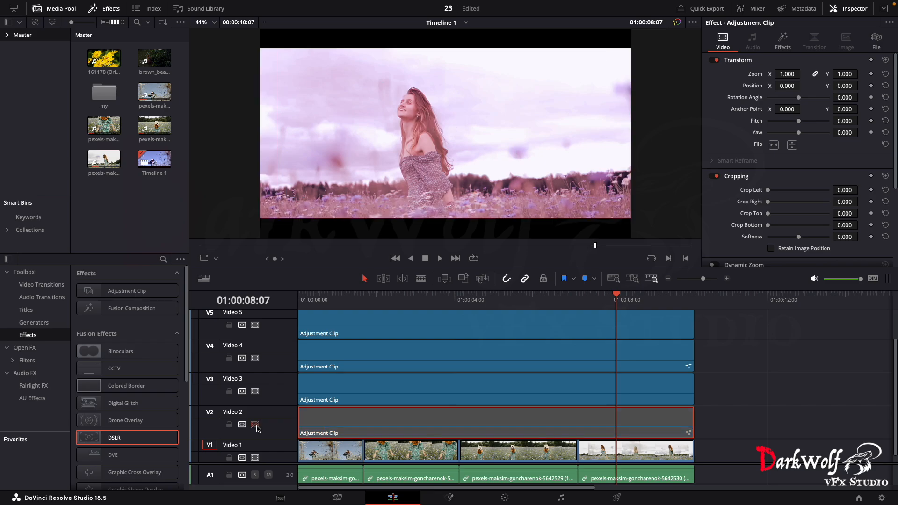
click(255, 424)
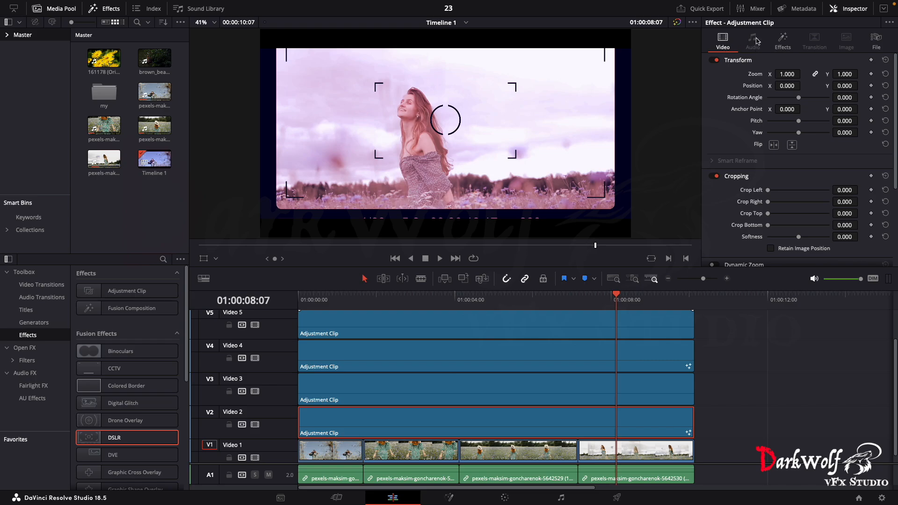
- Remove the DSLR effect from the Video 2 adjustment clip
click(781, 40)
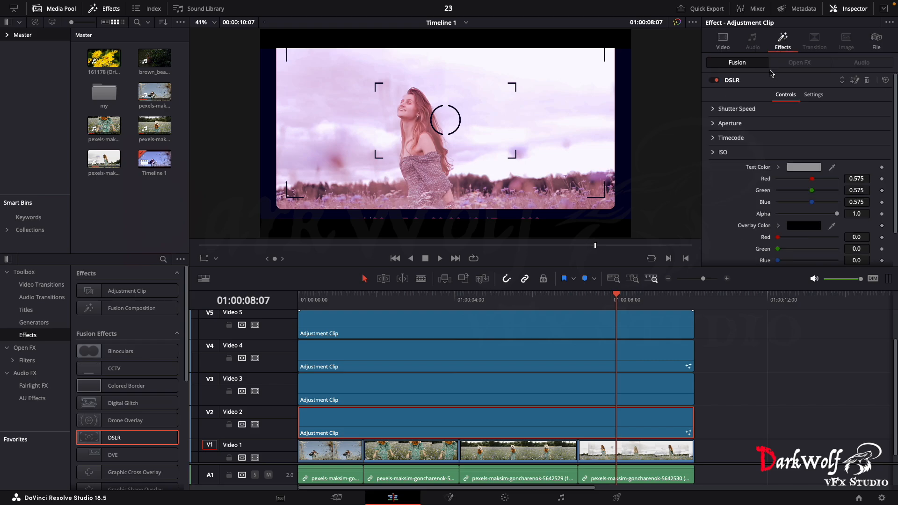
click(732, 80)
click(866, 81)
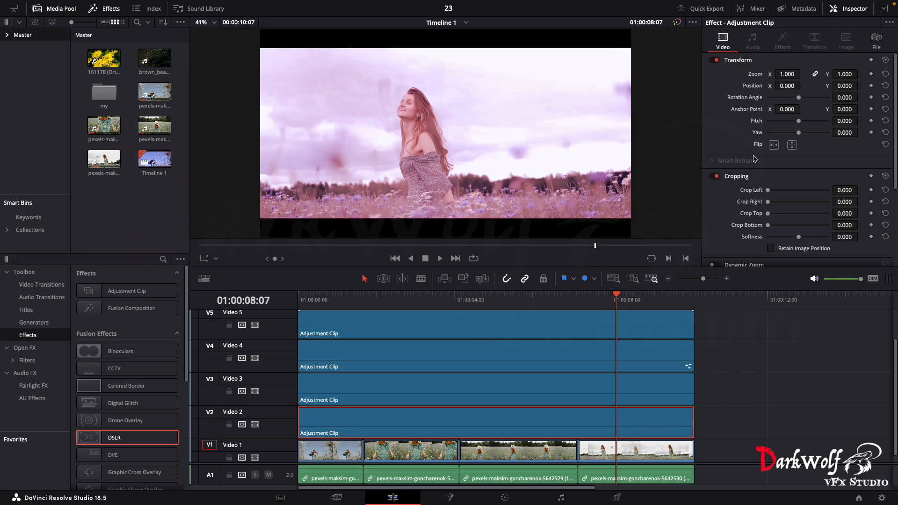
- Apply the Resolve FX Sharpen filter to the Video 2 adjustment clip and raise its Sharpen Amount to about 2.426
scroll(143, 418, down, 5)
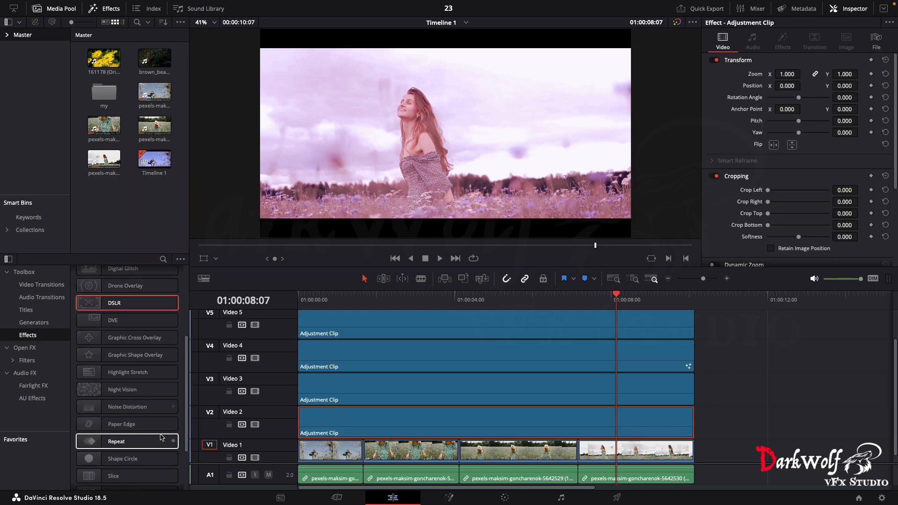
scroll(161, 438, down, 3)
scroll(161, 437, up, 5)
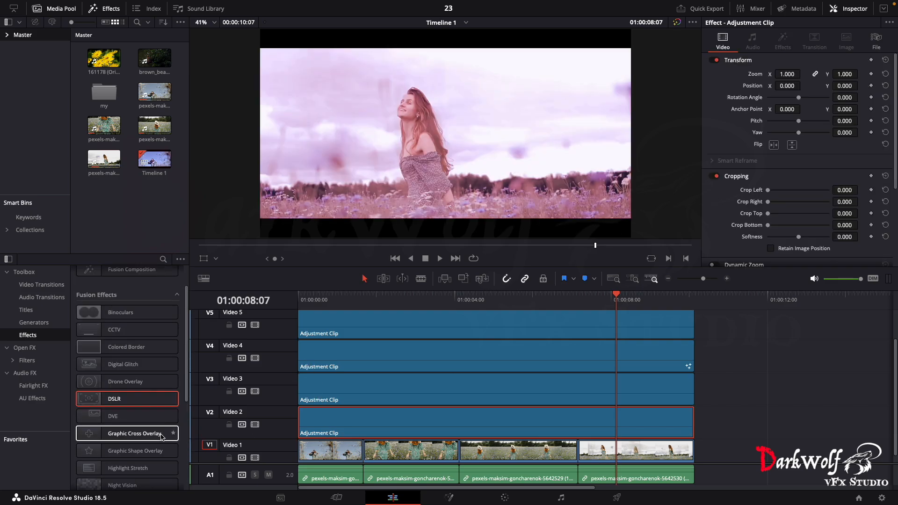
click(23, 362)
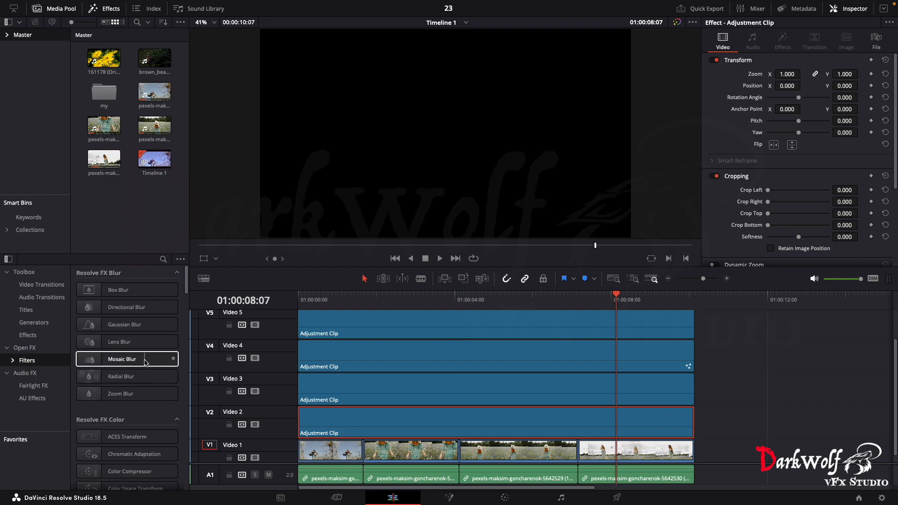
scroll(145, 402, down, 15)
scroll(144, 410, down, 8)
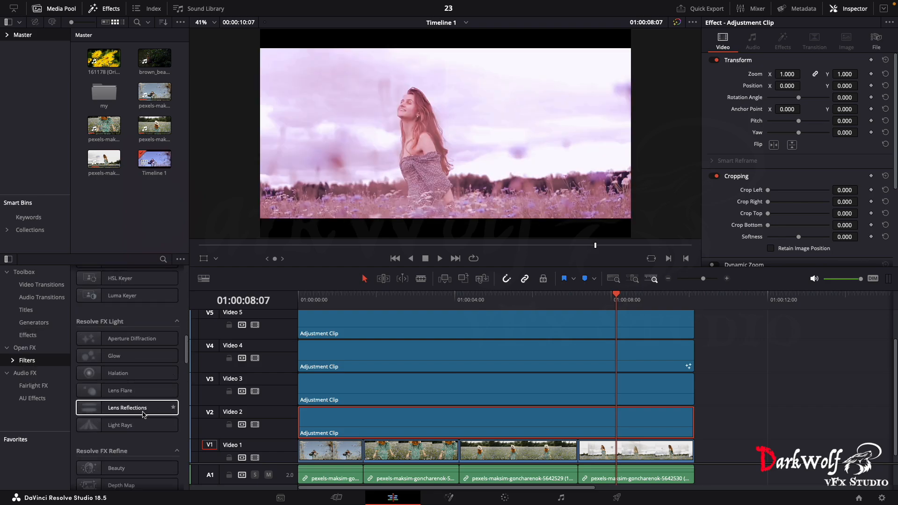
drag(141, 394, 387, 432)
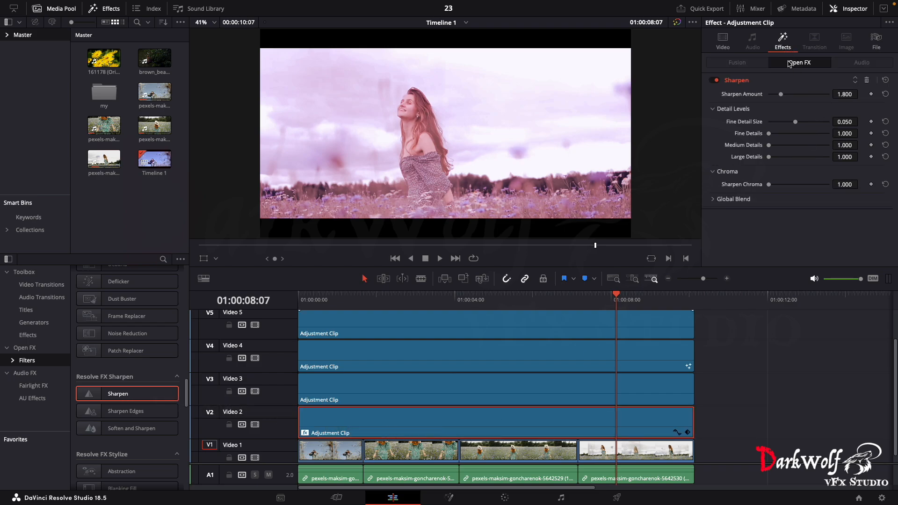
drag(780, 95, 790, 96)
- Add Soften and Sharpen to the Video 2 adjustment clip at 01:00:04:28, with Small Texture -1.000, Medium Texture about 0.364 and Large Texture about 0.907
drag(617, 300, 476, 322)
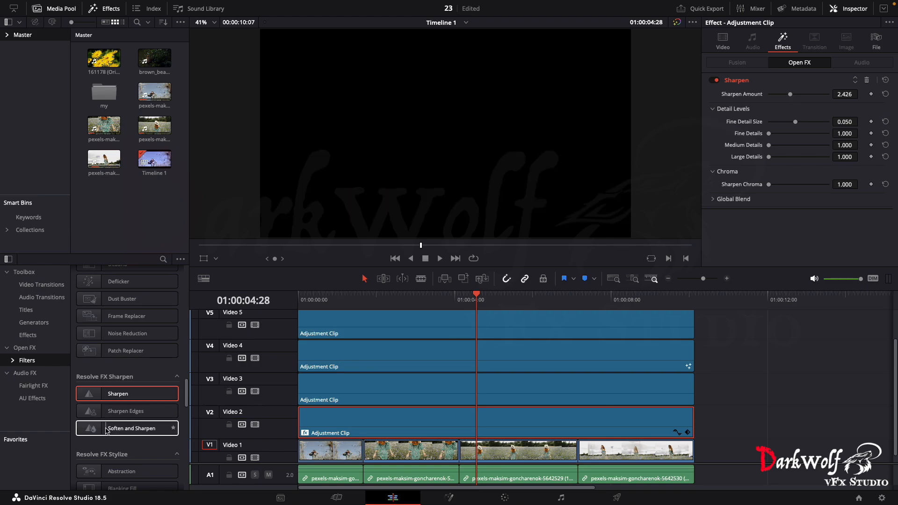
drag(105, 433, 437, 423)
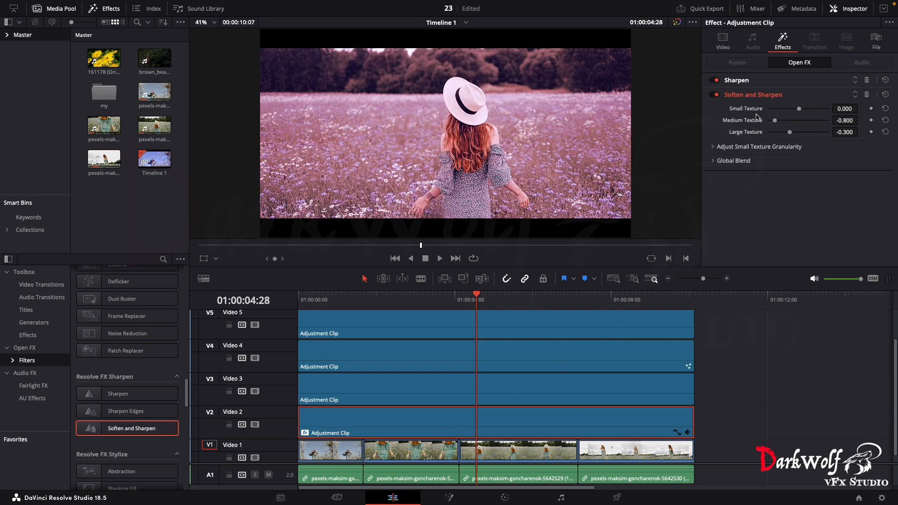
drag(801, 110, 828, 142)
- Play the timeline from the start to about 01:00:07:13 to review the sharpening across the clips
drag(475, 298, 303, 333)
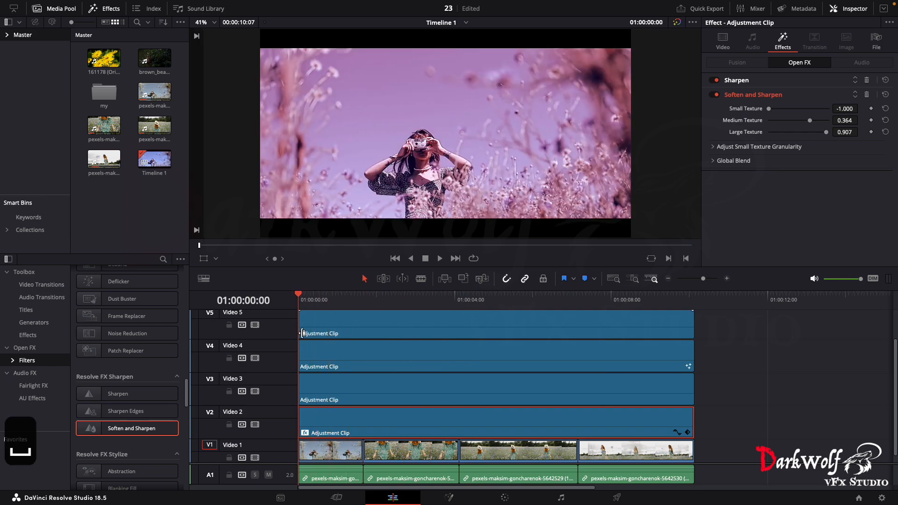
key(space)
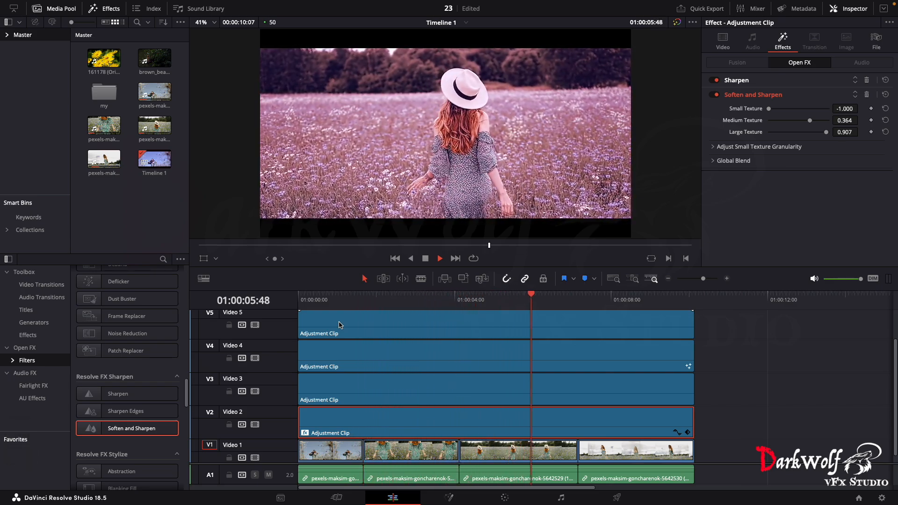
key(space)
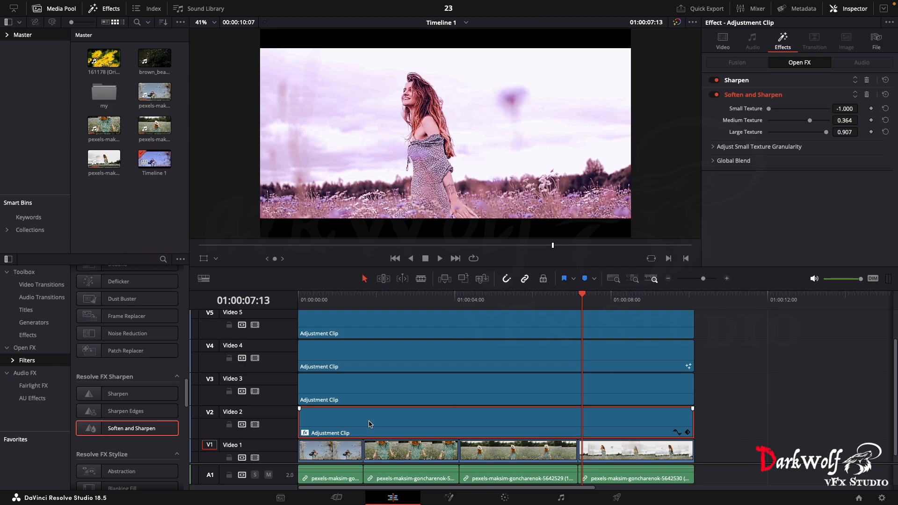
- Create a media bin named "my grade" and save the Video 3 adjustment clip into it
click(399, 388)
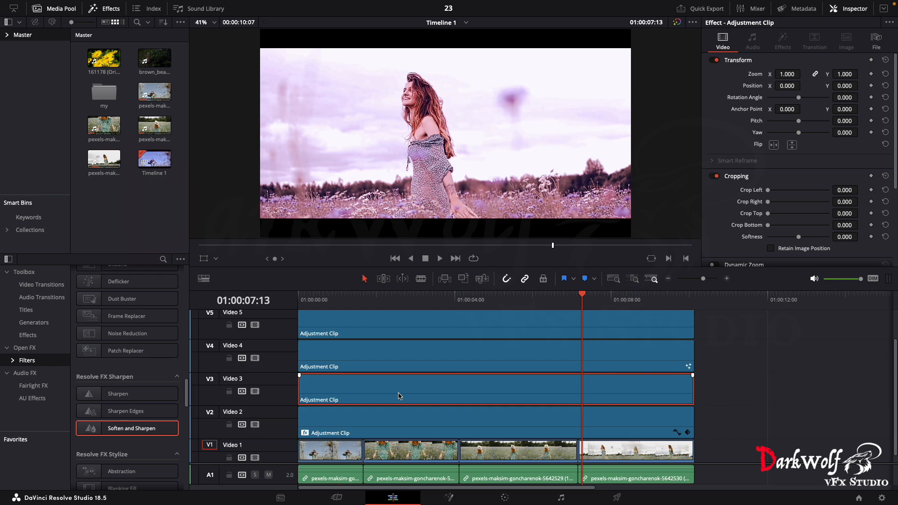
right_click(27, 71)
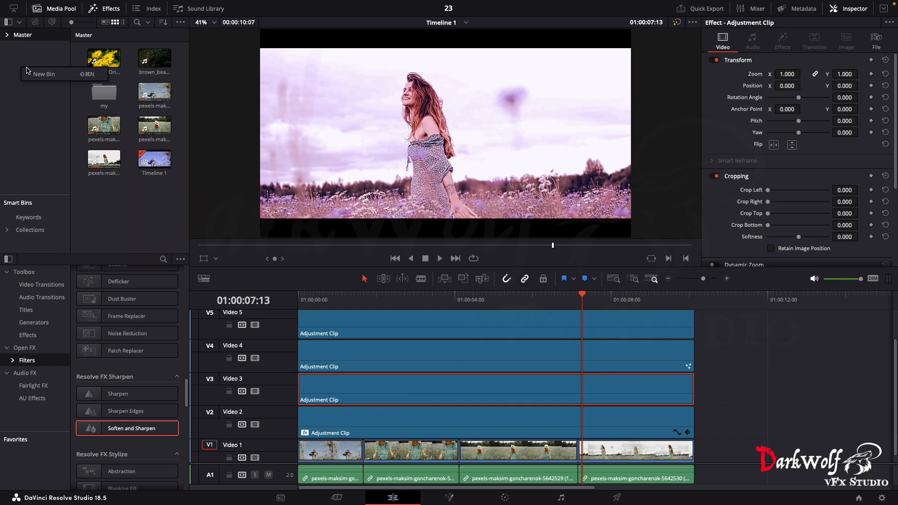
click(40, 77)
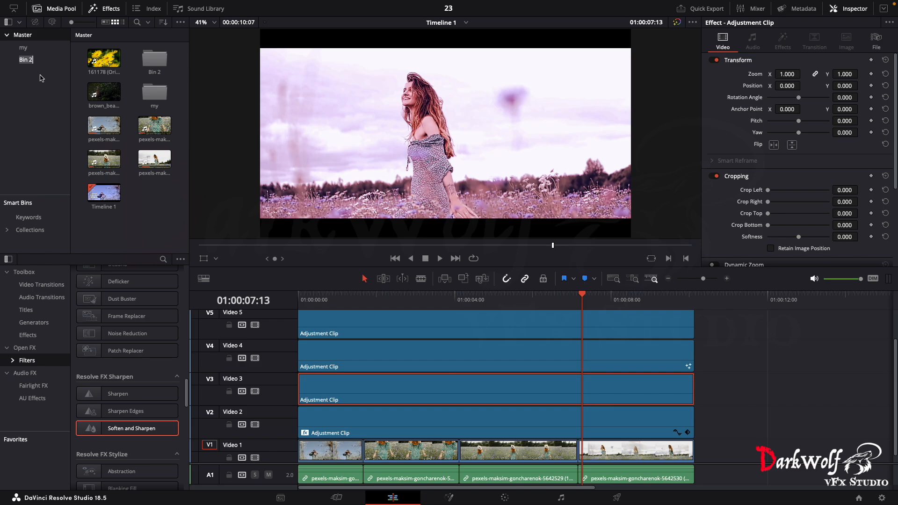
text(my gra)
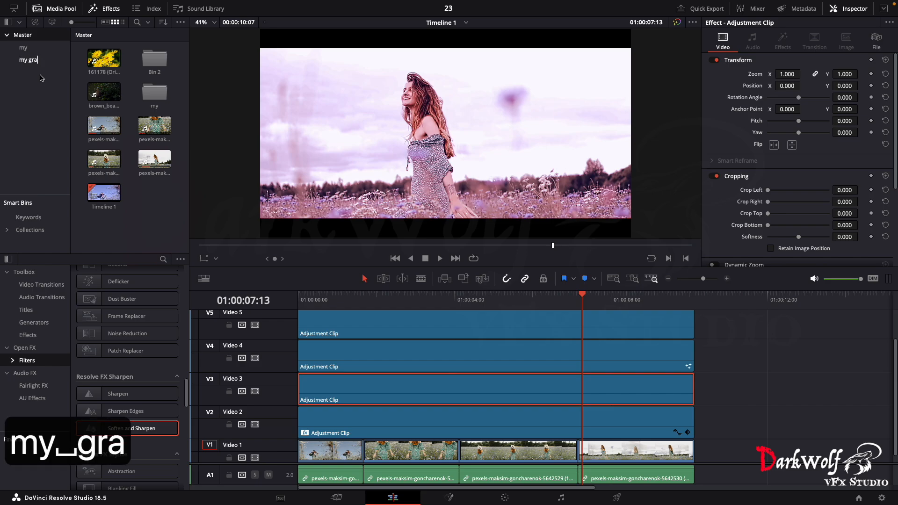
text(de)
key(Return)
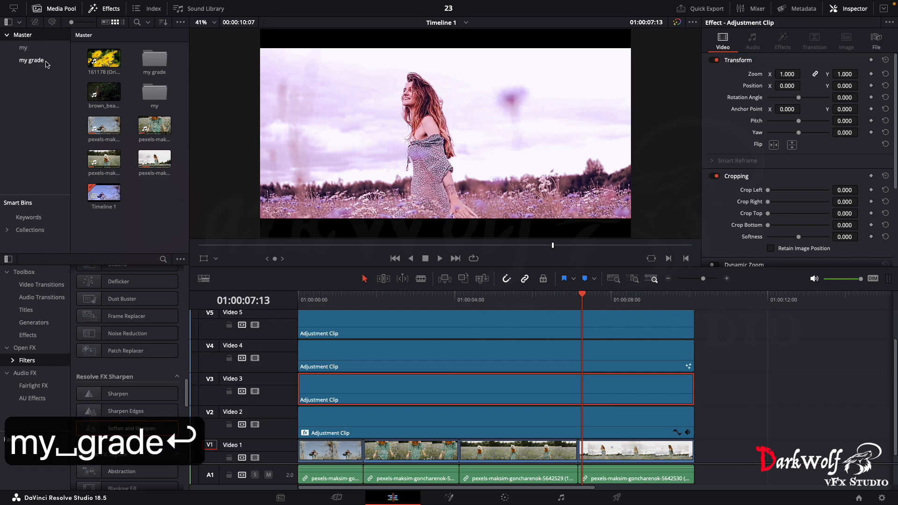
click(46, 62)
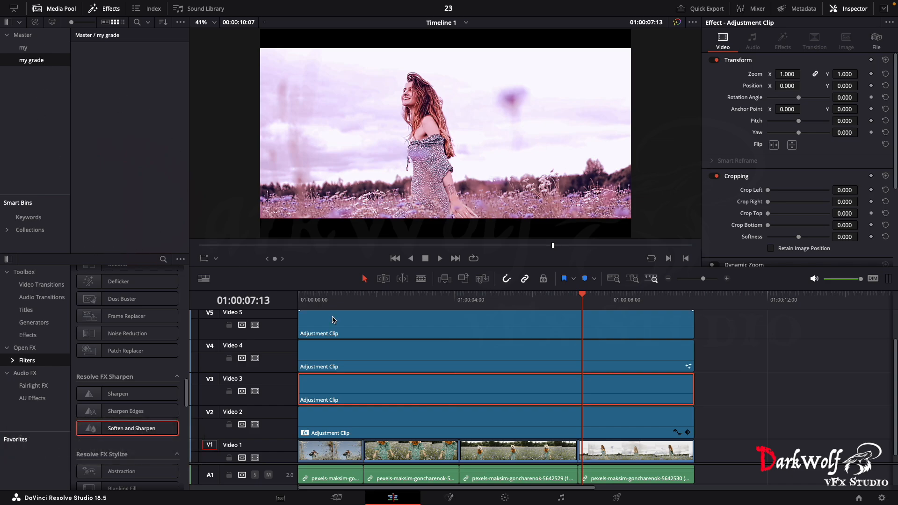
drag(378, 385, 139, 145)
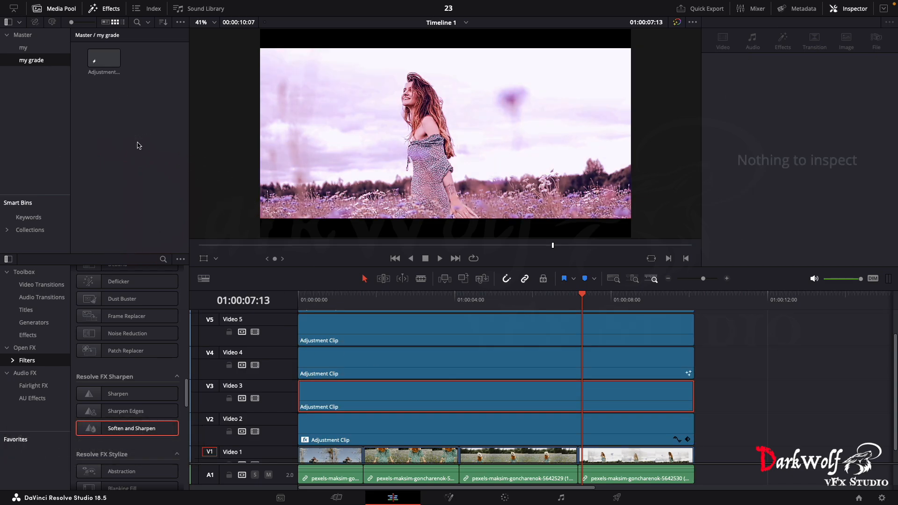
- Place a test copy of the saved adjustment clip on Video 3 at 01:00:11:39, past the footage, and view it at 01:00:12:15
click(760, 305)
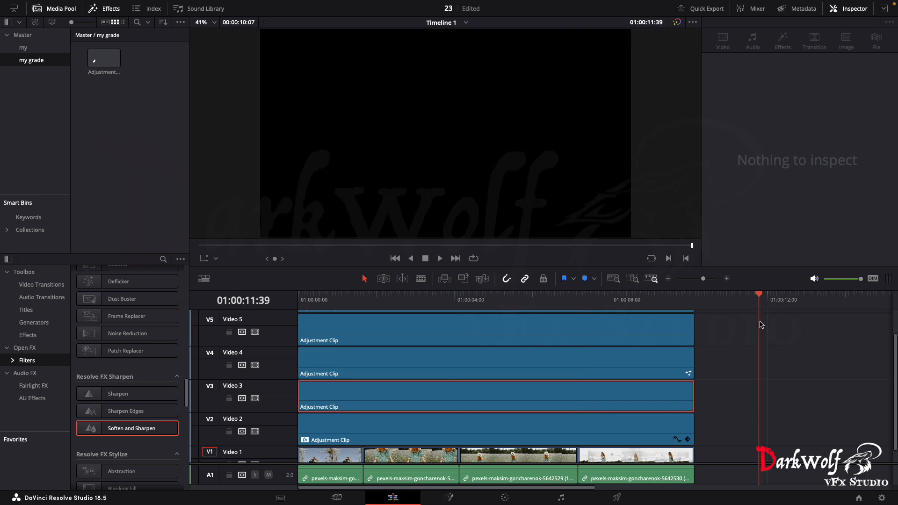
drag(103, 58, 762, 395)
drag(790, 314, 779, 393)
click(779, 401)
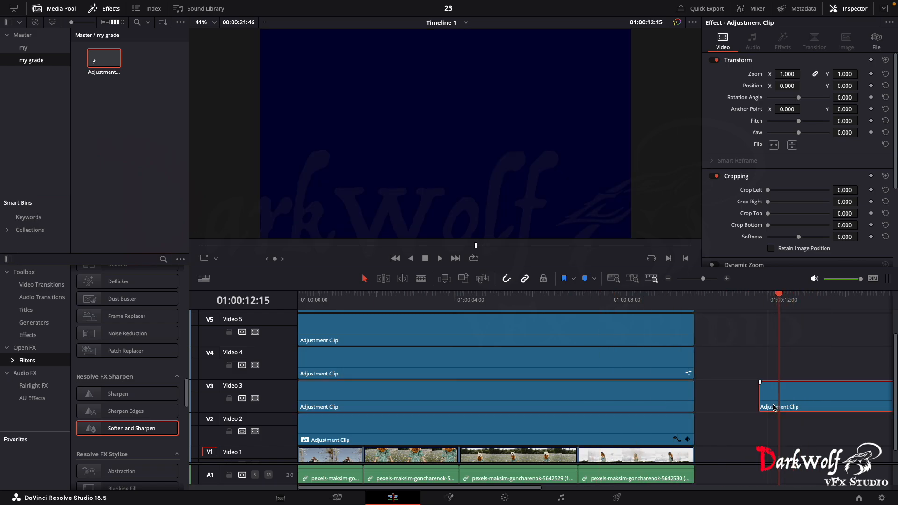
- Delete the test copy and all the adjustment clips stacked above the Video 1 footage
key(BackSpace)
drag(720, 435, 559, 283)
key(BackSpace)
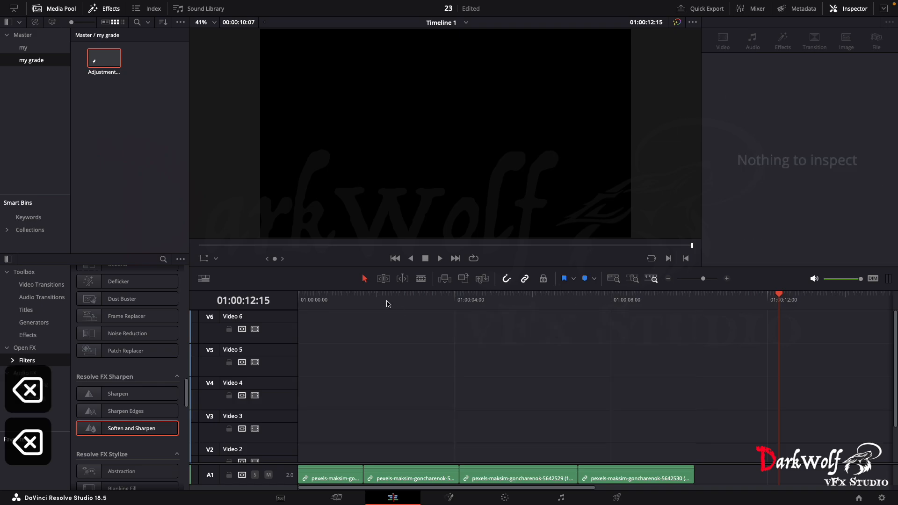
- Place the saved "my grade" adjustment clip on Video 3 over the whole footage, check its grade, and open the Keywords smart bin
click(386, 299)
drag(104, 57, 306, 425)
drag(330, 303, 465, 359)
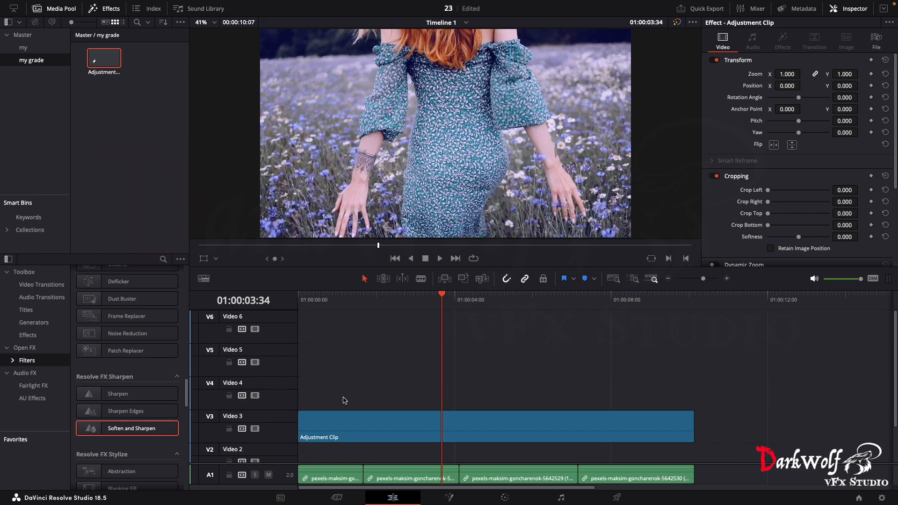
click(351, 423)
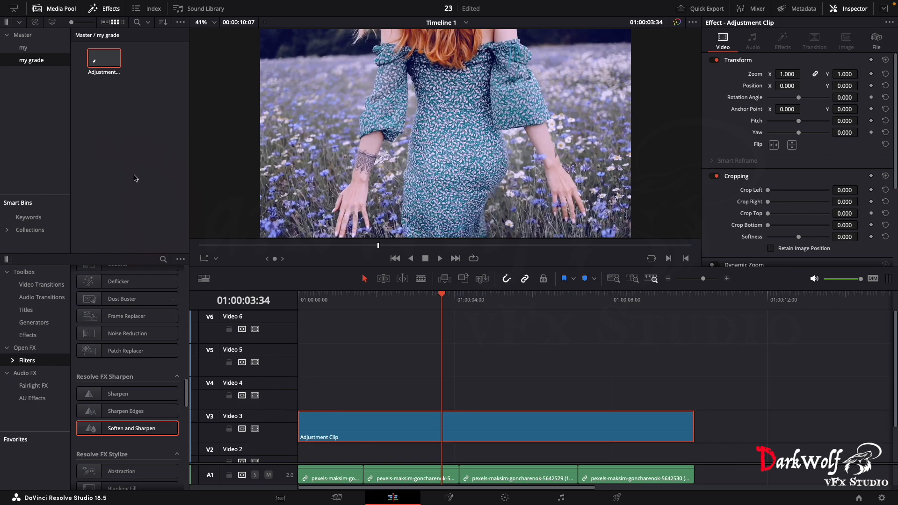
click(29, 217)
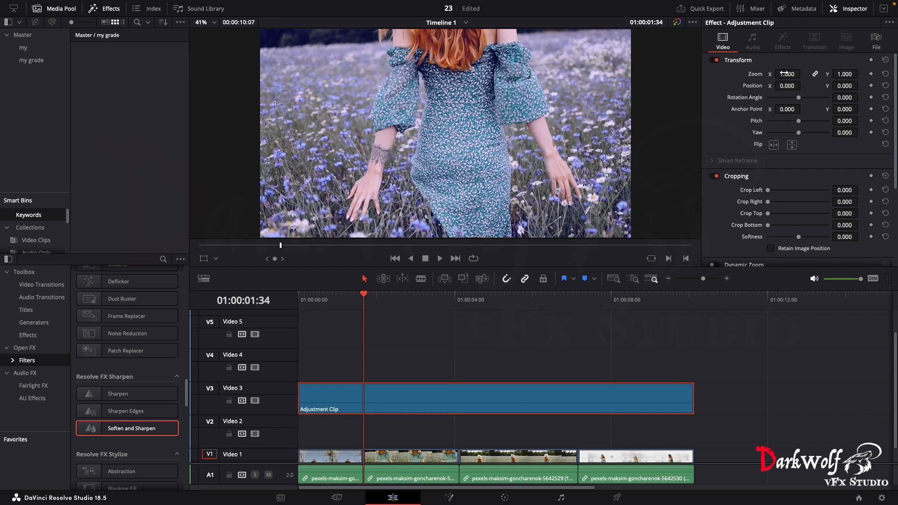
- Set the Video 3 adjustment clip's Zoom to 2.180 and compare the frame at 01:00:08:03 with the track disabled and enabled
drag(781, 74, 786, 74)
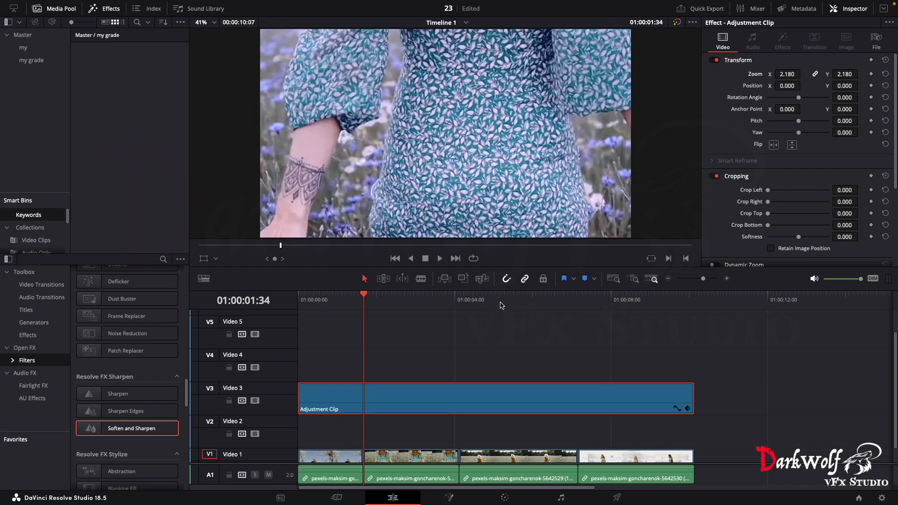
drag(507, 296, 613, 346)
click(255, 401)
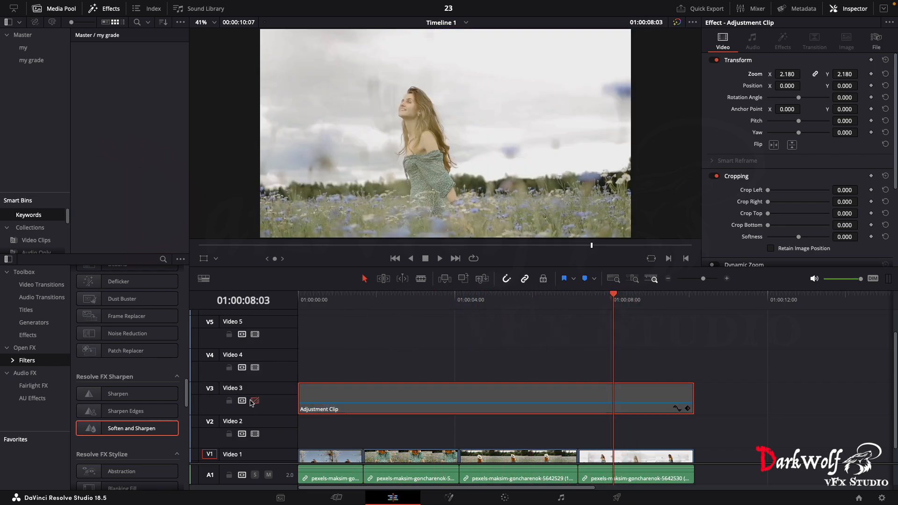
click(255, 401)
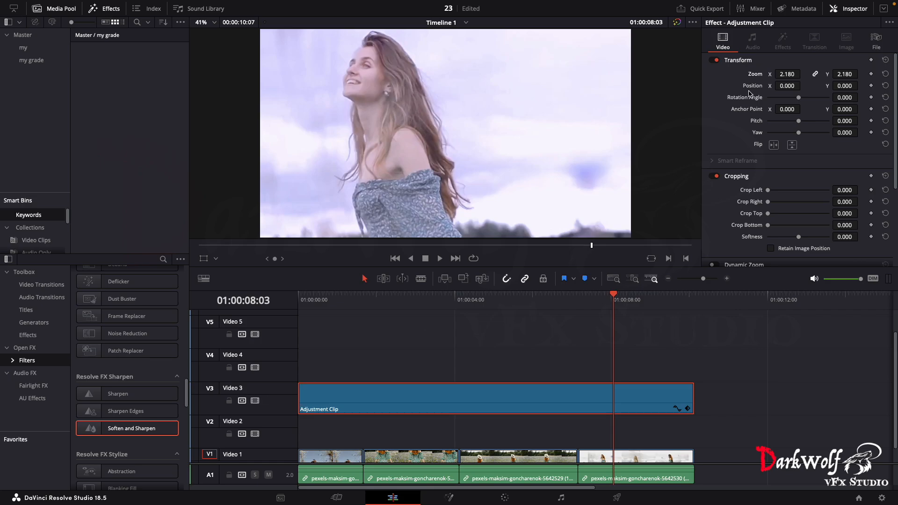
- Shift the adjustment clip's Position X to 822, check the framing up to 01:00:06:08, and reset its Transform settings
drag(787, 86, 804, 85)
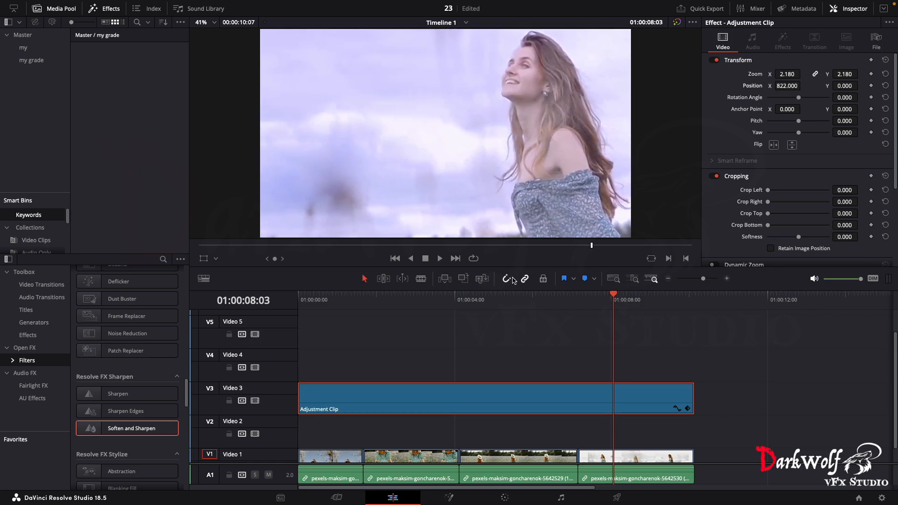
click(512, 299)
drag(513, 299, 540, 299)
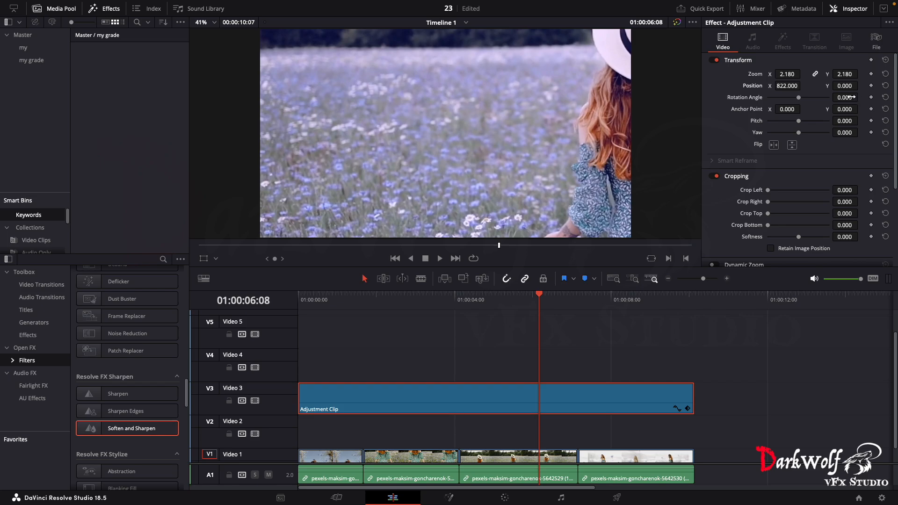
click(885, 60)
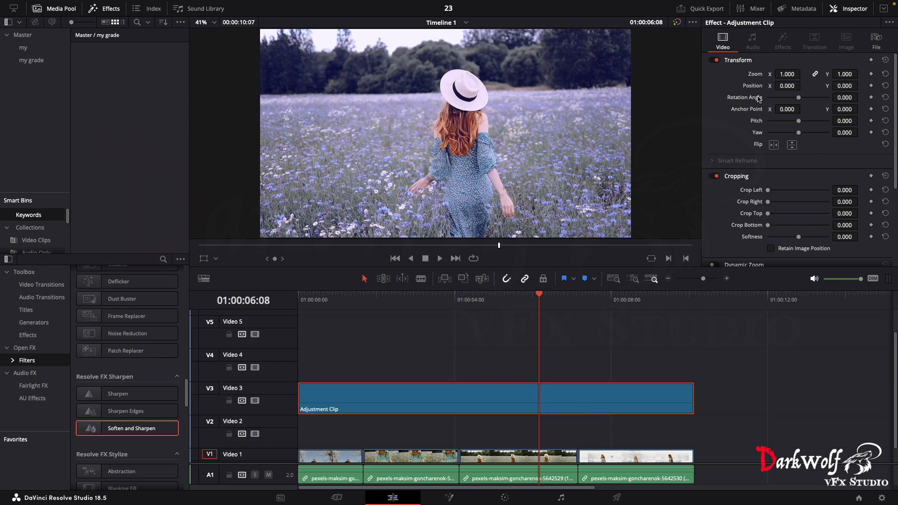
- Set the Video 3 adjustment clip's Rotation Angle to 90 and check the rotated footage back to about 01:00:02:06
click(844, 97)
text(90)
key(Return)
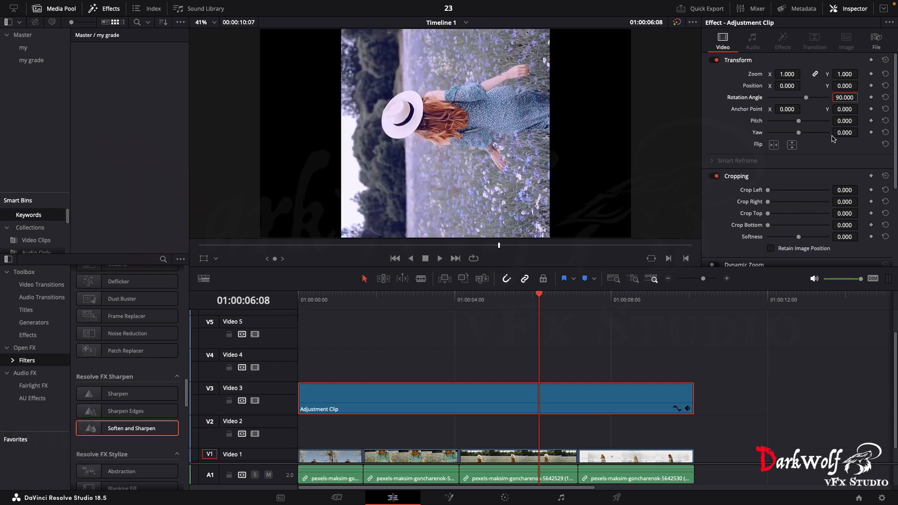
drag(494, 295, 382, 355)
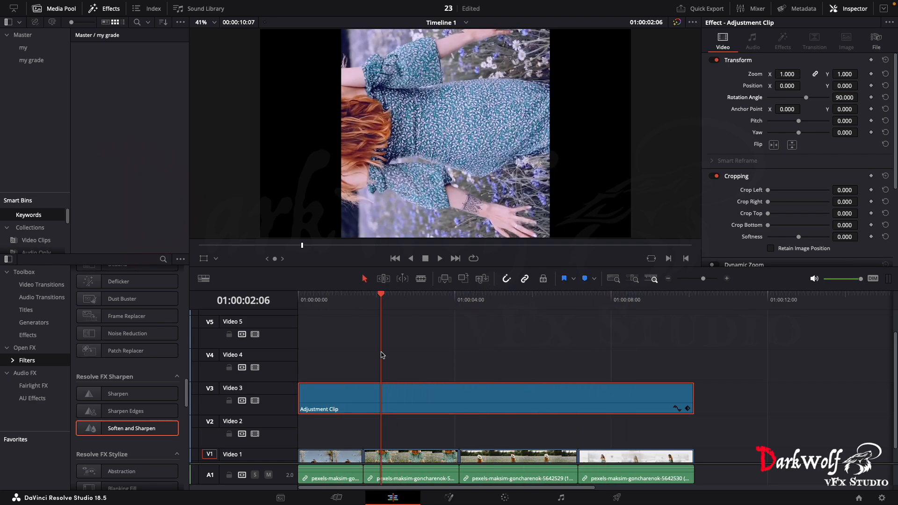
- Undo the 90-degree rotation of the Video 3 adjustment clip
key(ctrl+z)
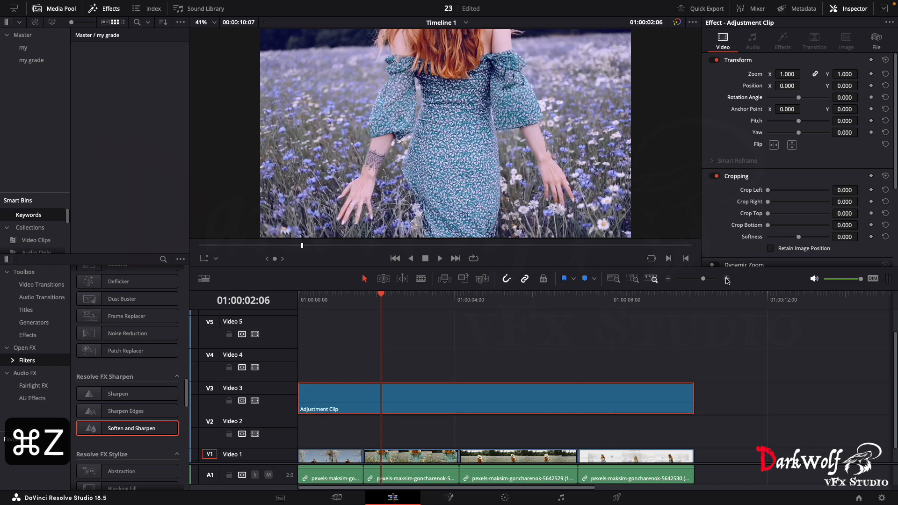
- Try a Pitch of -0.515 and a Yaw of 0.492 on the adjustment clip, and undo both changes
mouse_move(799, 123)
mouse_down()
mouse_move(820, 135)
mouse_move(790, 136)
mouse_move(824, 136)
mouse_move(791, 138)
mouse_move(811, 139)
mouse_move(802, 138)
mouse_up()
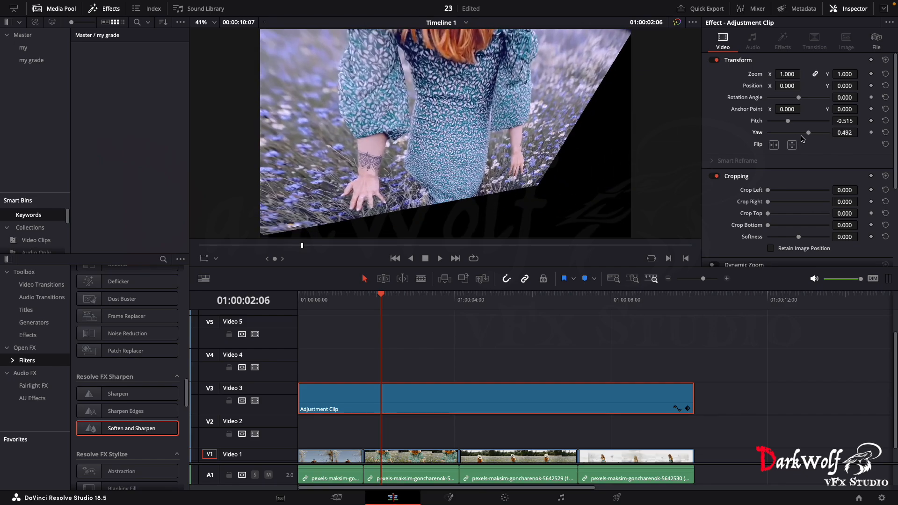
key(super+z)
key(super+z)
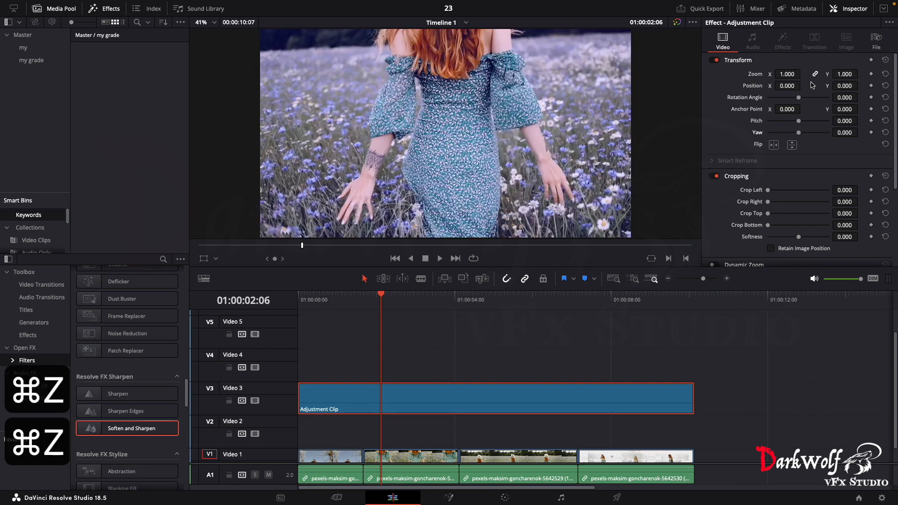
- Try flipping the adjustment clip horizontally and vertically at 01:00:02:06, and undo both flips
click(773, 145)
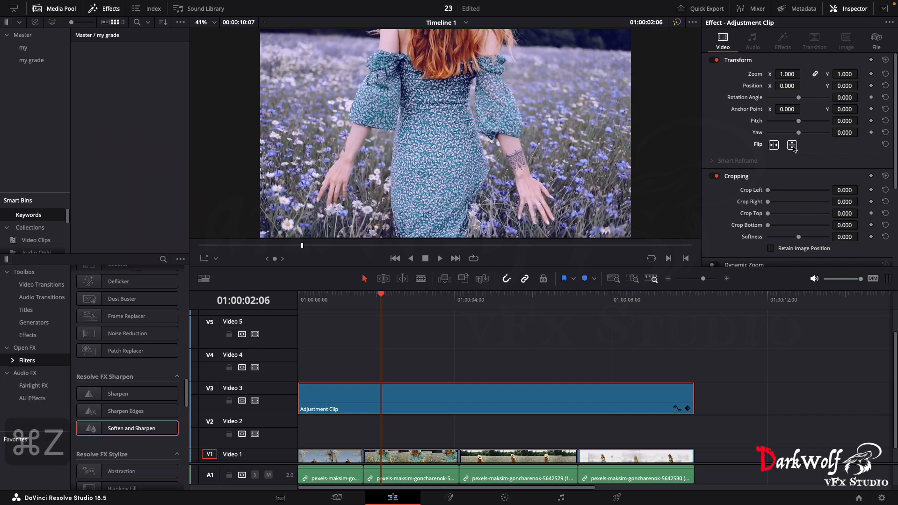
click(792, 146)
key(super+z)
key(super+z)
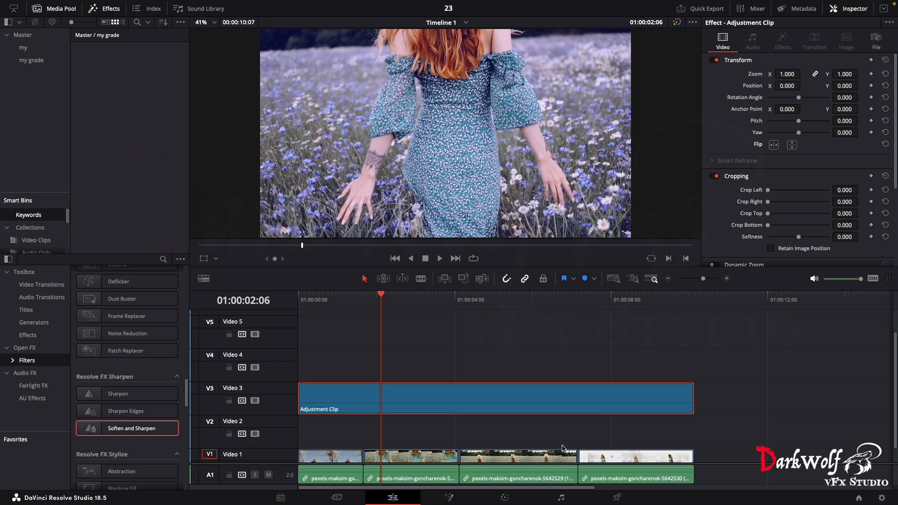
- Flip the Video 3 adjustment clip horizontally and review the mirrored footage up to 01:00:07:08
click(774, 146)
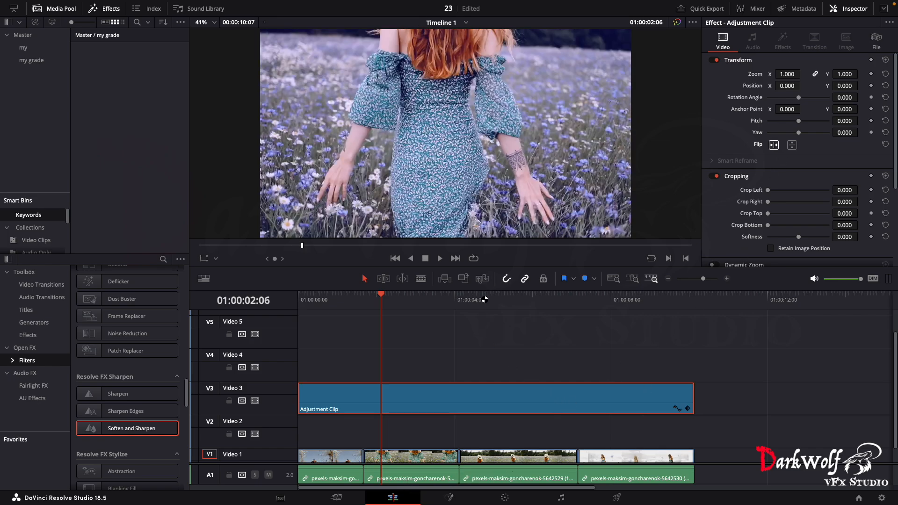
key(Home)
key(space)
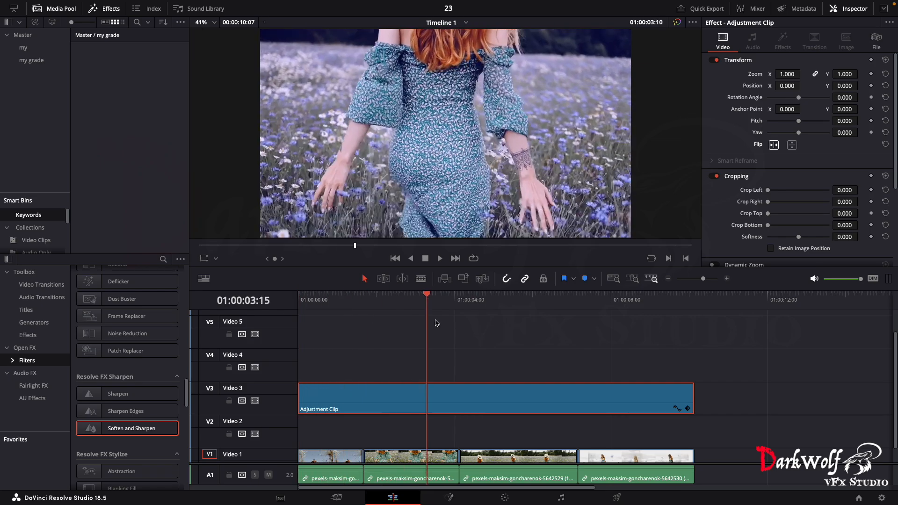
drag(613, 334, 586, 345)
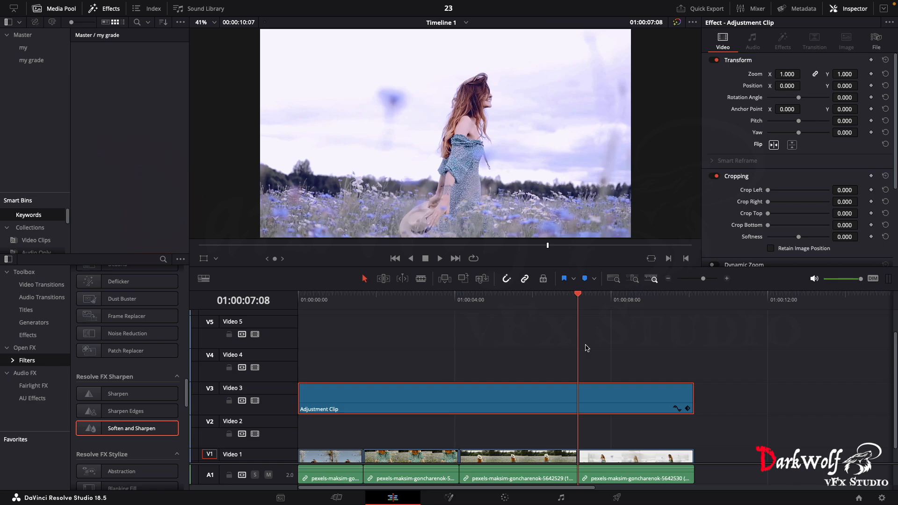
- Compare the frame at 01:00:07:08 with the horizontal flip off and on, and try the vertical flip on and off
click(773, 146)
click(771, 146)
click(773, 146)
click(772, 146)
click(792, 146)
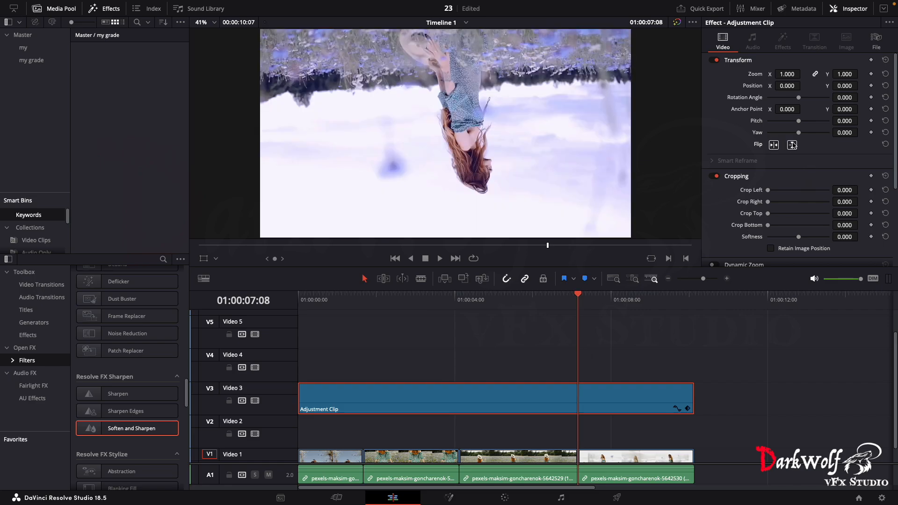
click(793, 146)
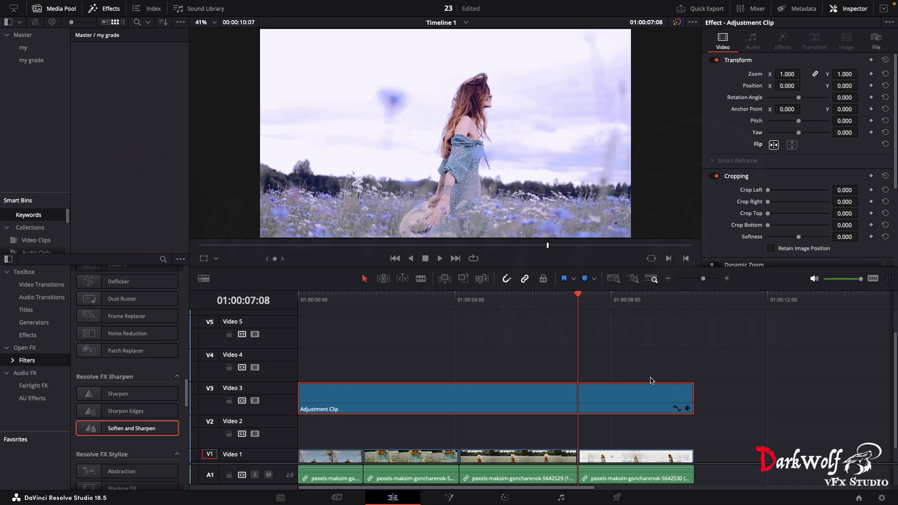
- Examine the adjustment clip's cropping, composite and retiming settings and its Fusion node graph, and return to the Edit page
scroll(778, 202, down, 3)
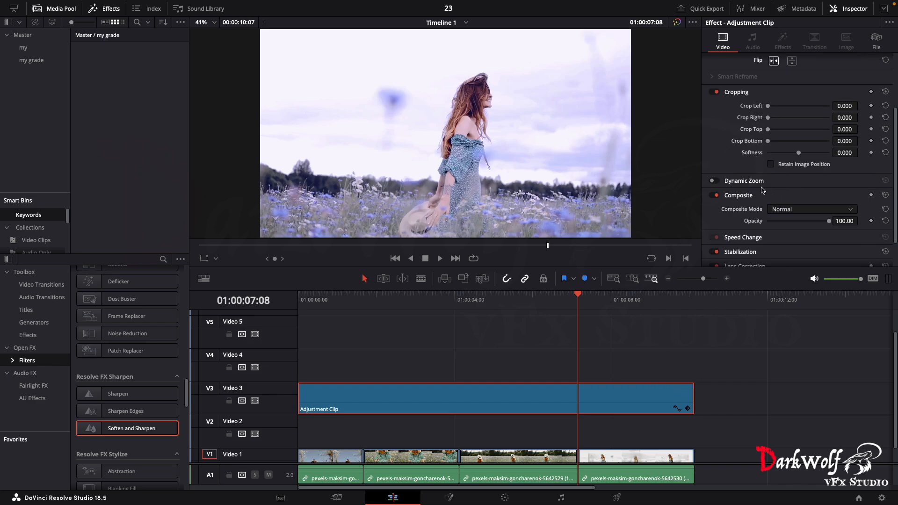
scroll(804, 199, down, 1)
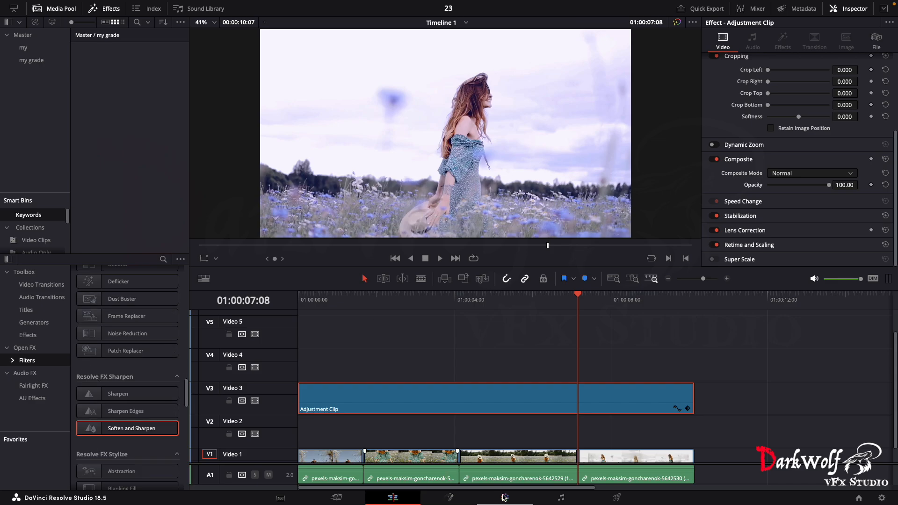
click(465, 500)
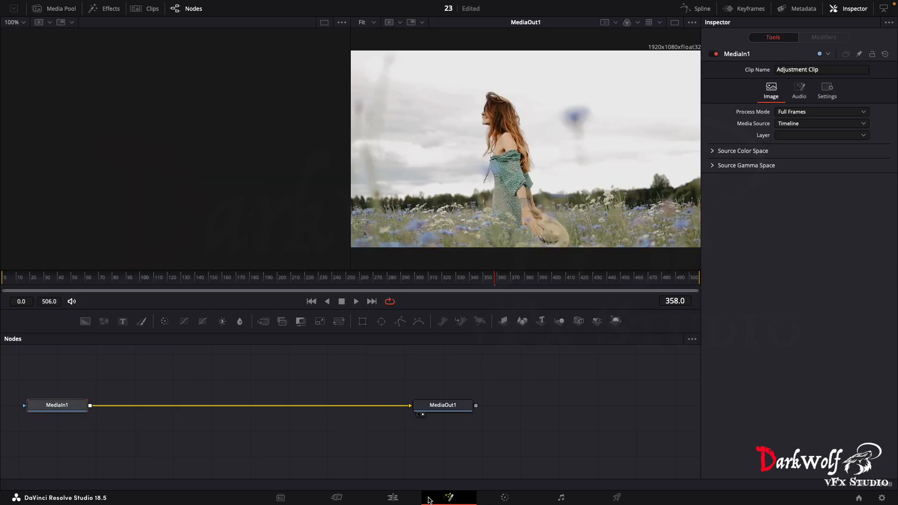
click(403, 499)
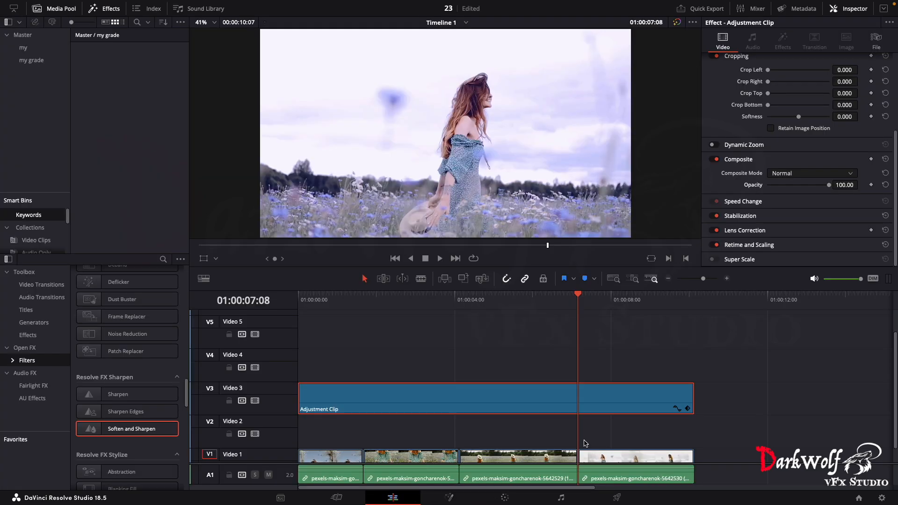